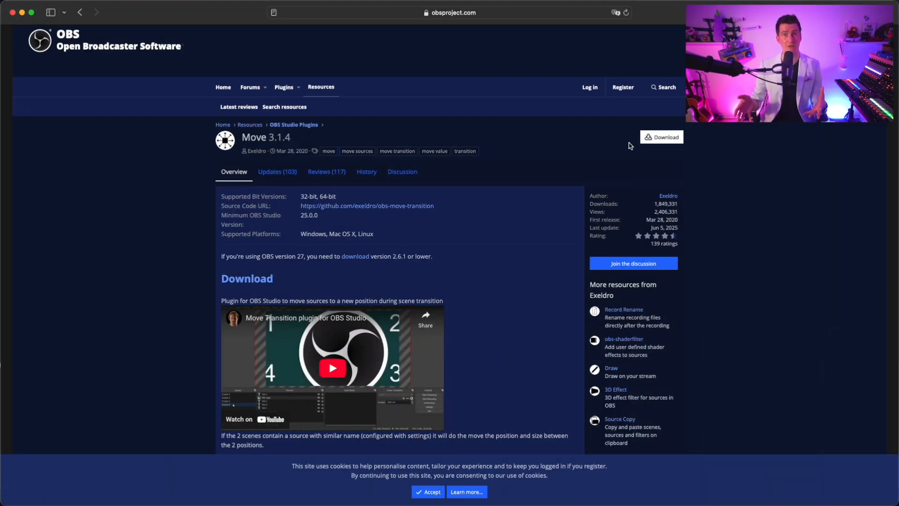
Step: Download the Move 3.1.4 plugin from its OBS resource page
click(666, 141)
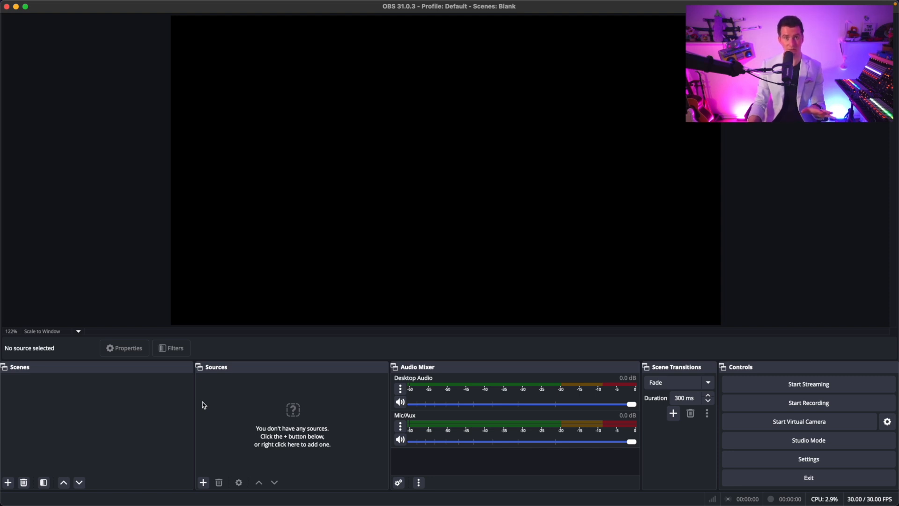
Step: Show the Stats dock as a floating window, reposition it over the preview and close it
mouse_move(172, 4)
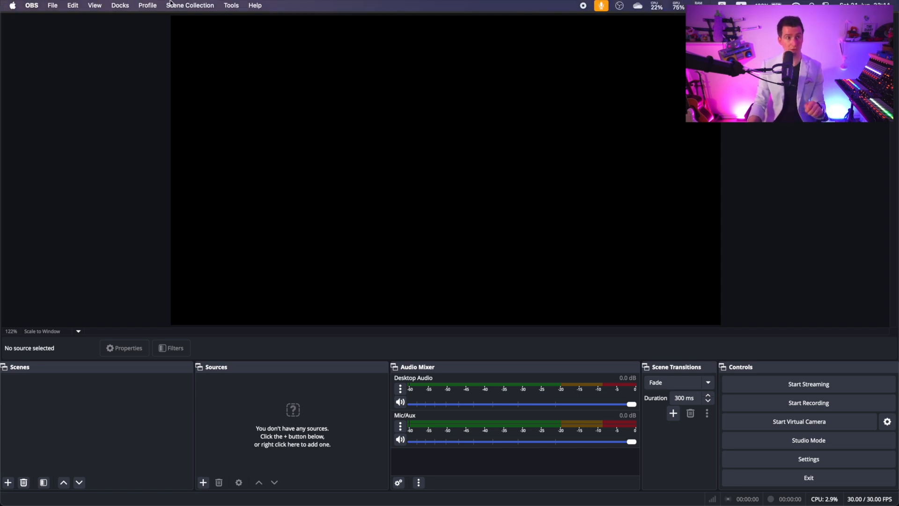
click(121, 6)
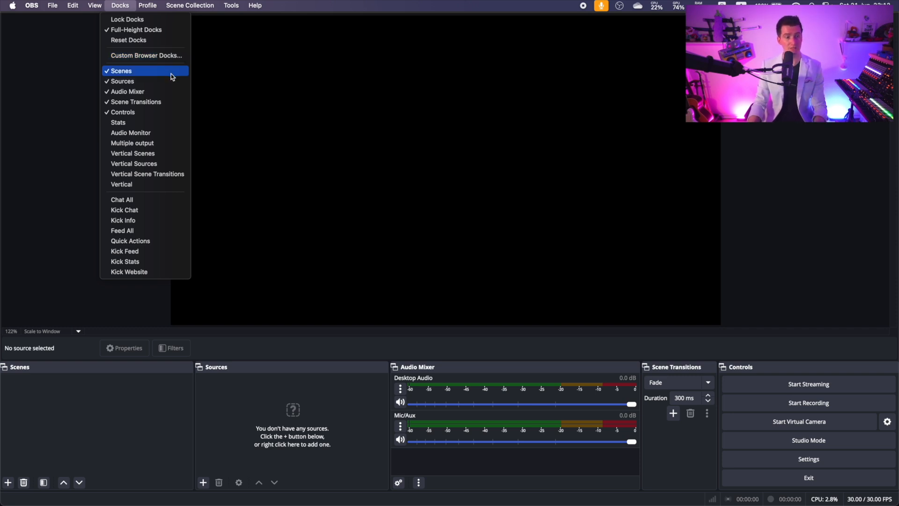
click(166, 124)
drag(252, 135, 145, 75)
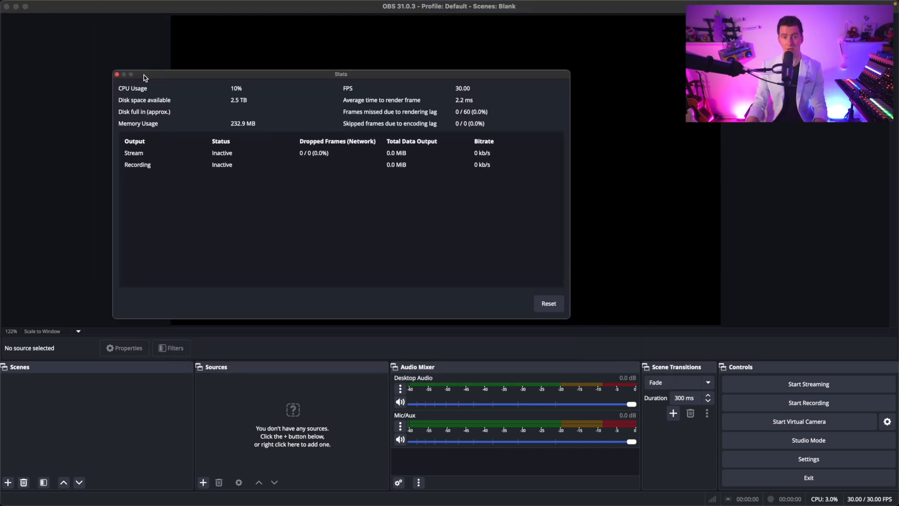
click(117, 74)
click(120, 5)
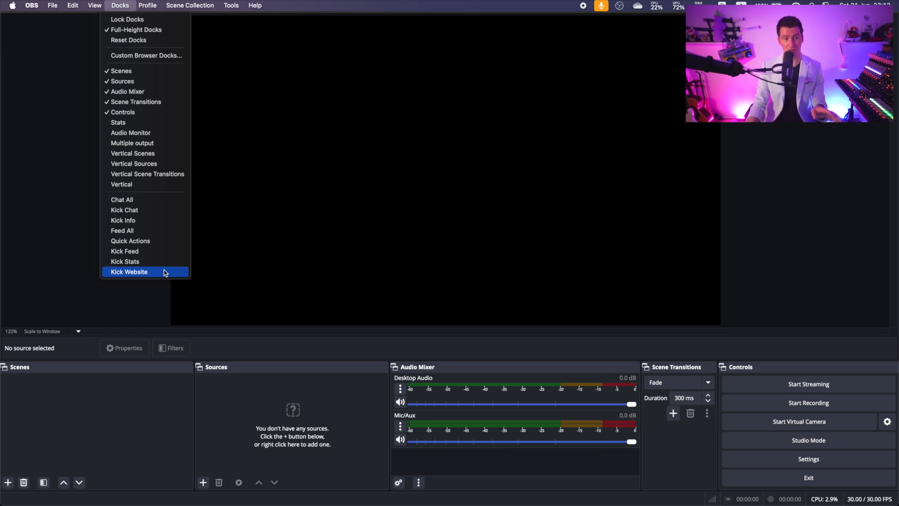
click(220, 286)
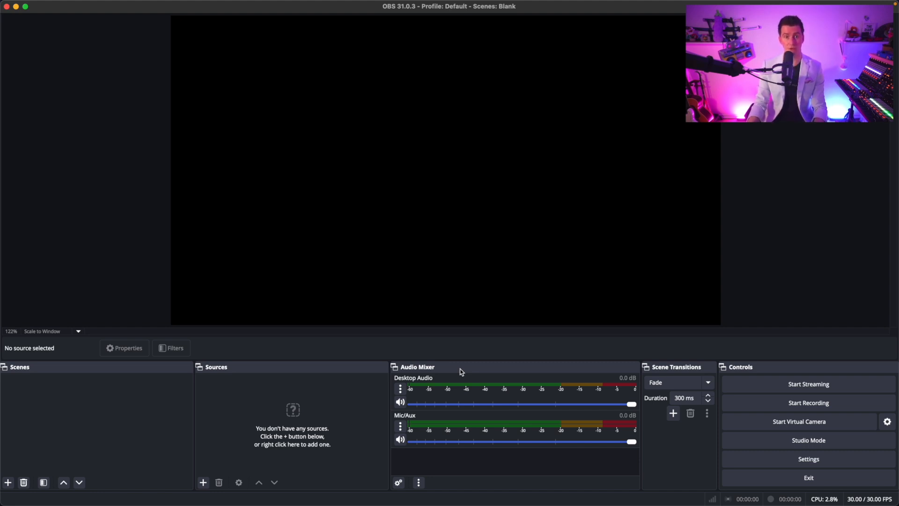
Step: Dock the Audio Mixer together with Scene Transitions in one tabbed group and switch between the two
drag(462, 373, 575, 397)
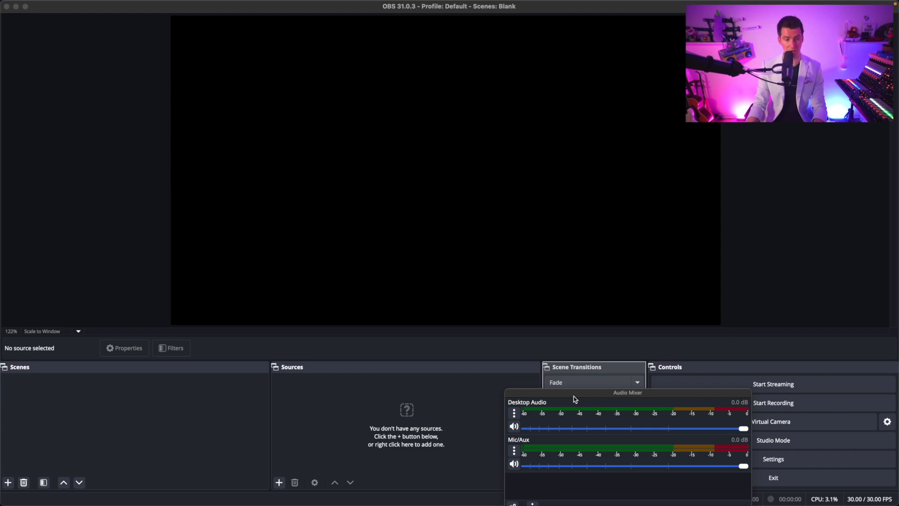
drag(574, 396, 574, 396)
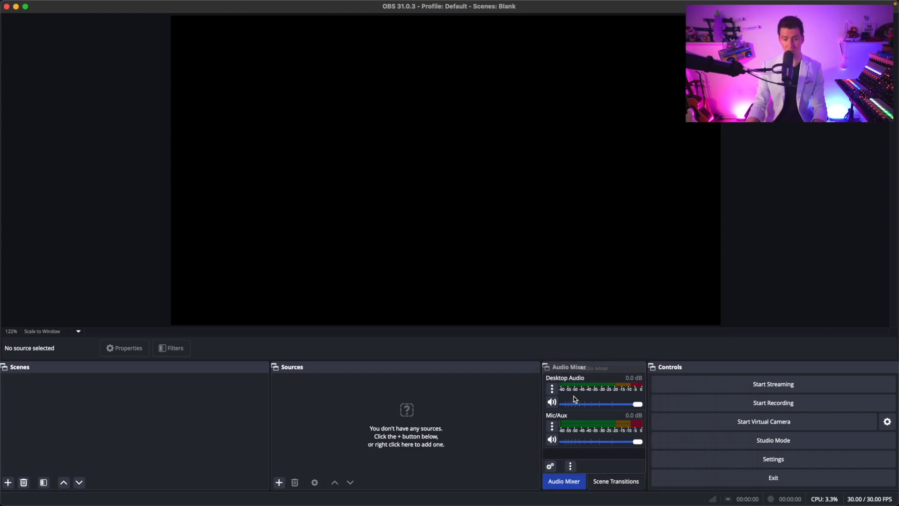
click(596, 481)
click(572, 483)
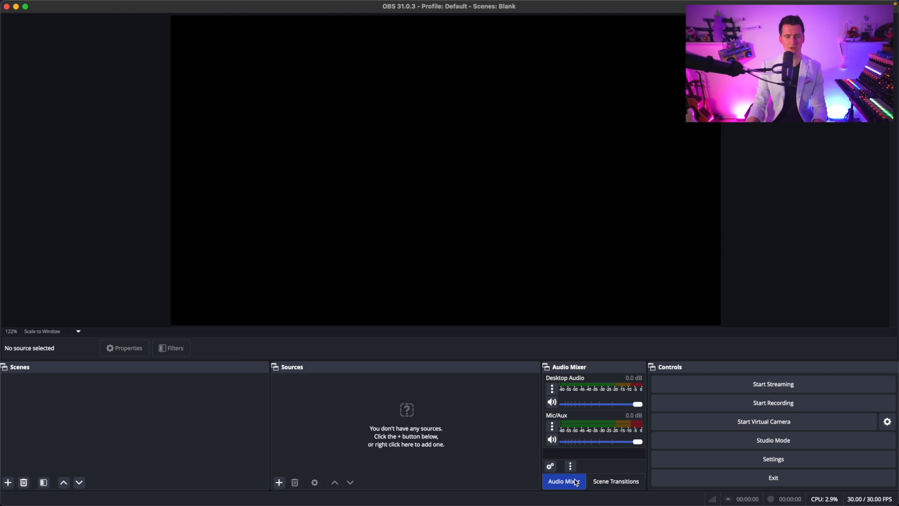
click(599, 485)
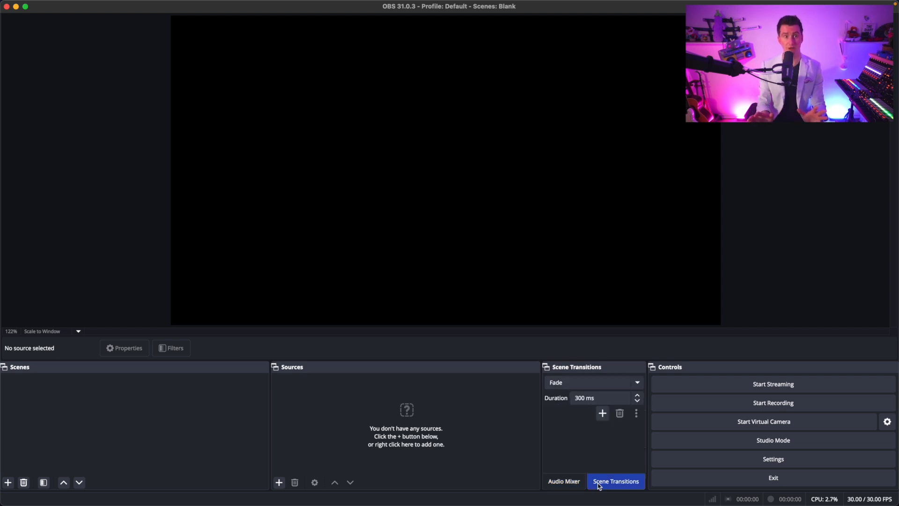
Step: Reset all docks to their default layout
mouse_move(181, 5)
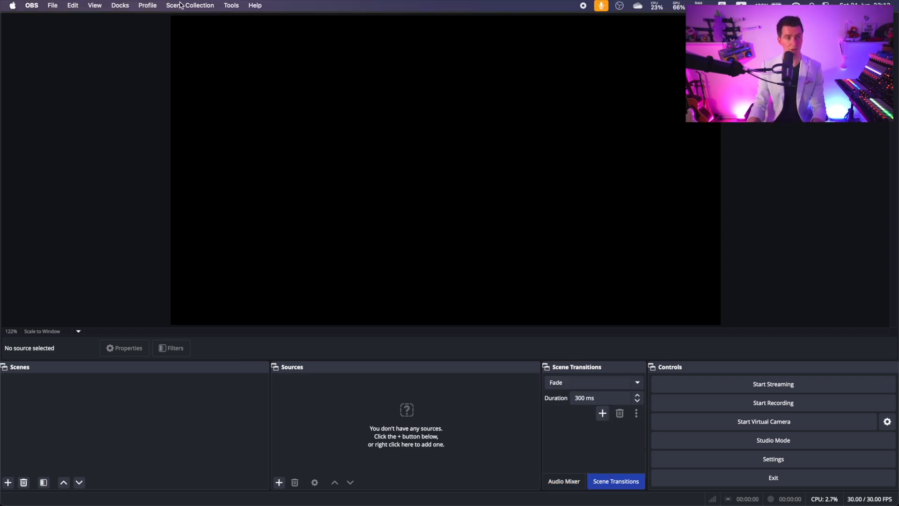
click(149, 6)
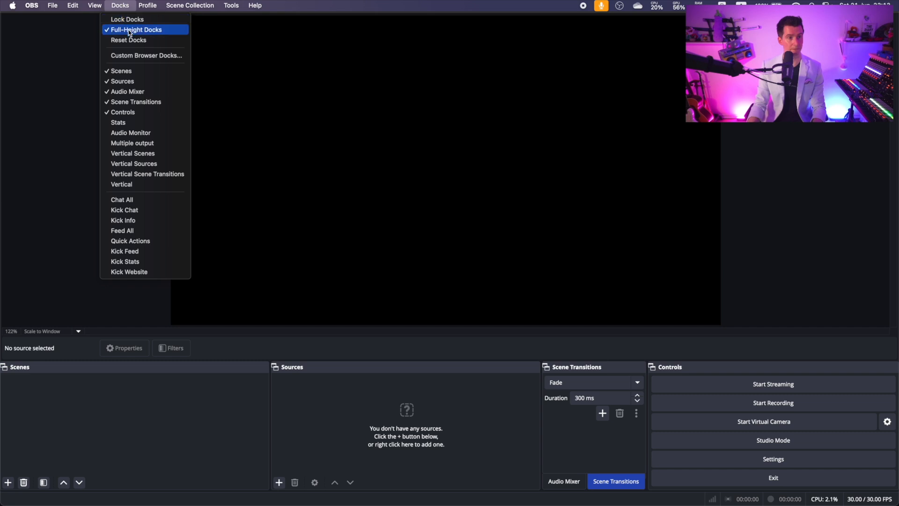
click(136, 41)
key(Return)
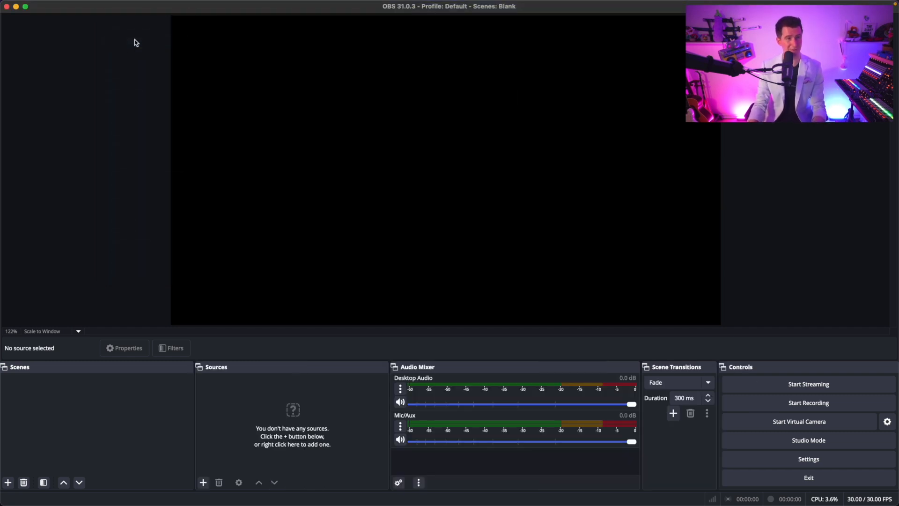
mouse_move(156, 5)
click(120, 5)
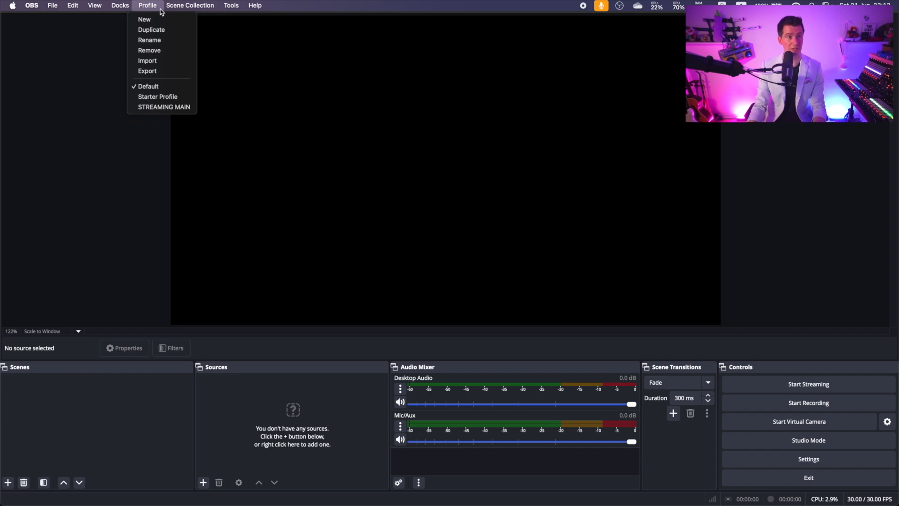
mouse_move(202, 5)
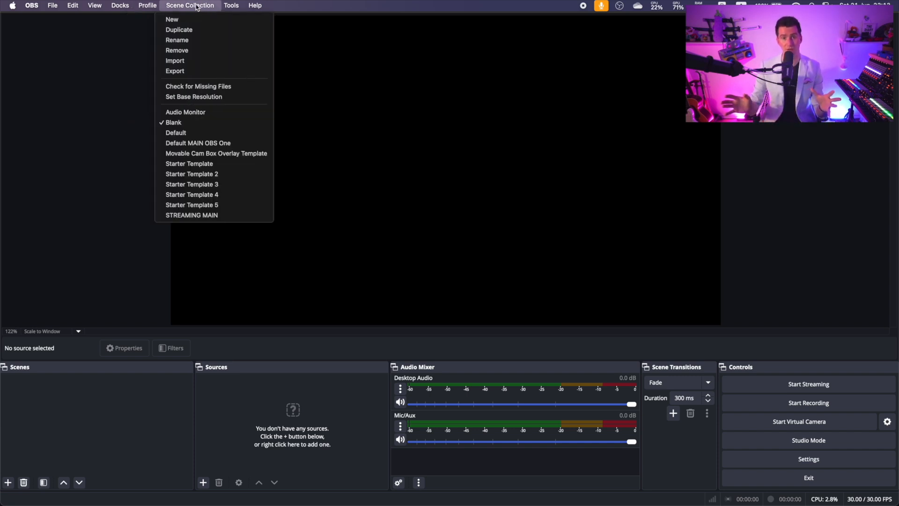
click(108, 73)
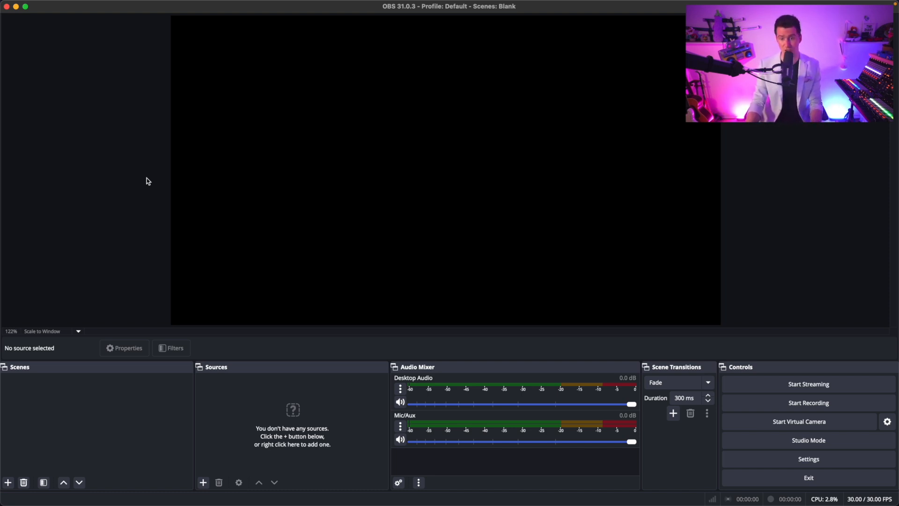
click(708, 382)
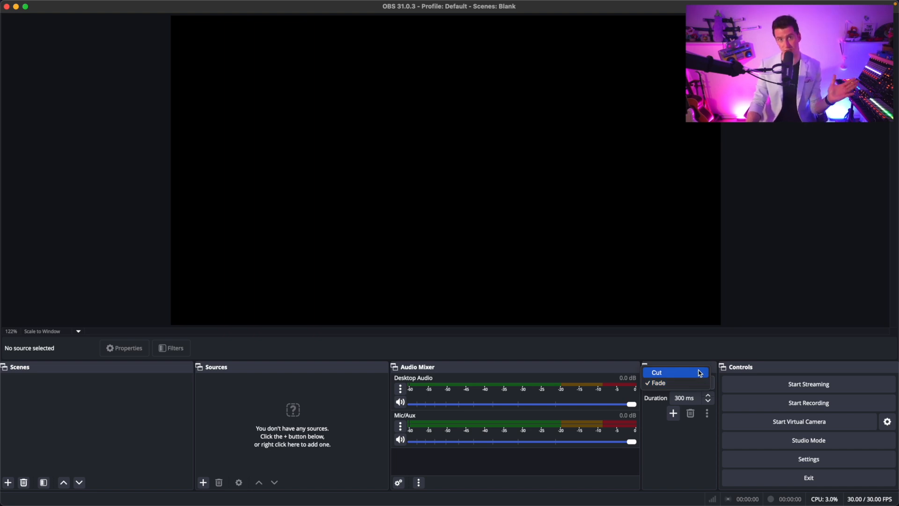
click(692, 440)
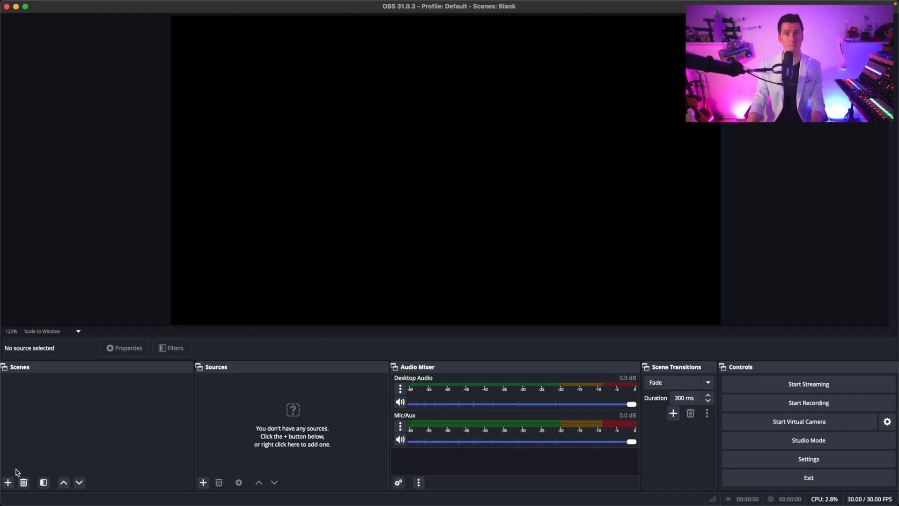
Step: Add a new scene named "Just Chatting"
click(8, 483)
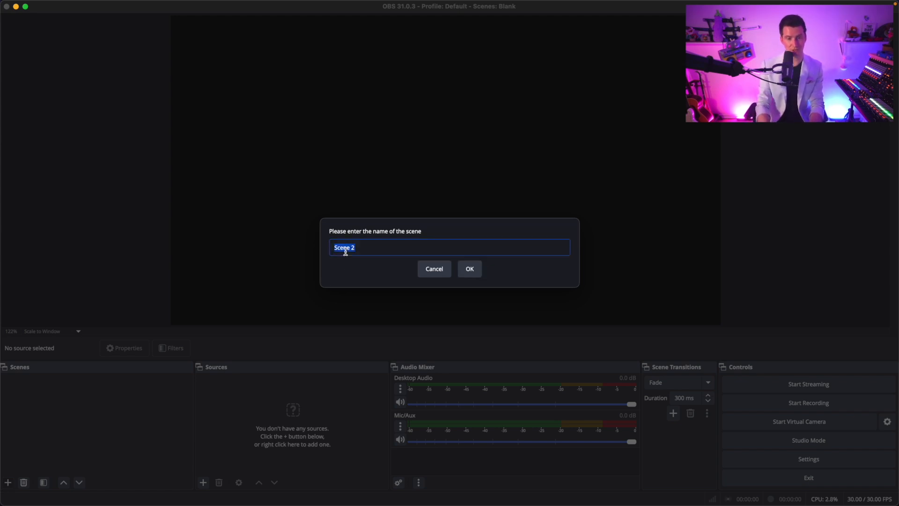
text(Just Ch)
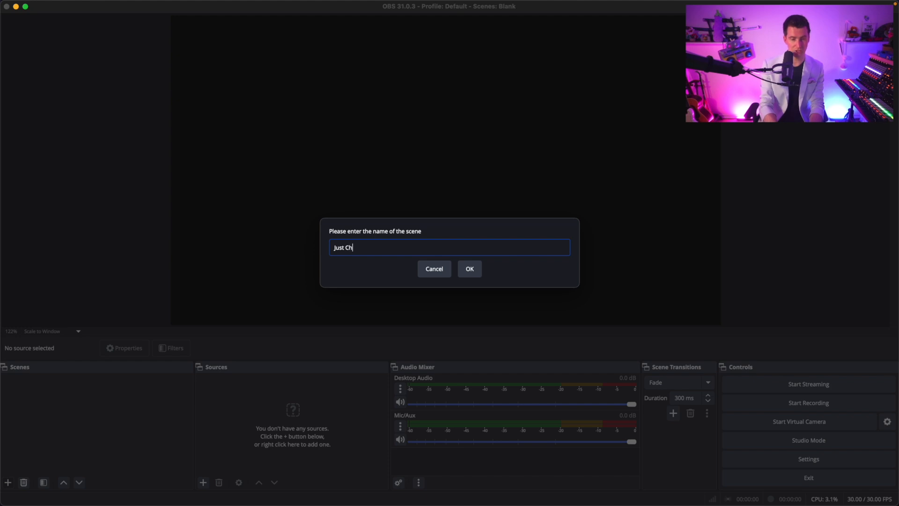
text(atting)
key(Return)
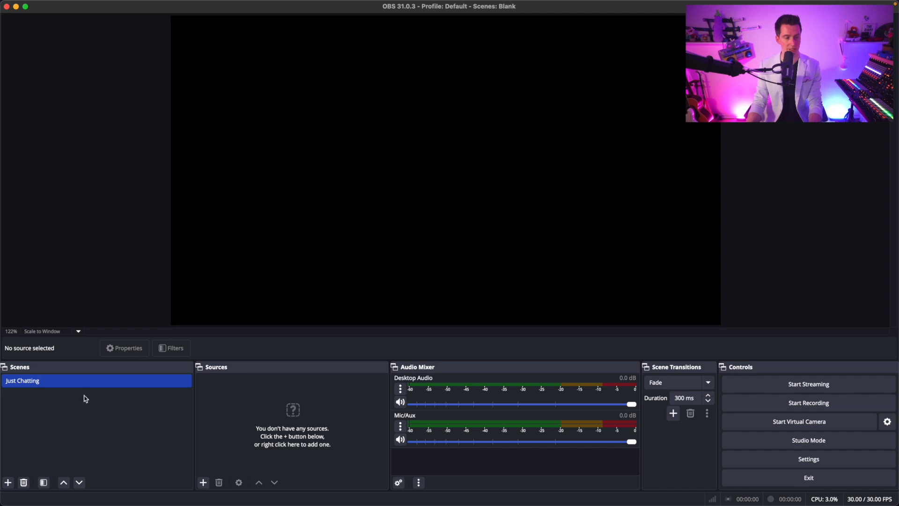
Step: Add a second scene named "Gaming"
click(7, 484)
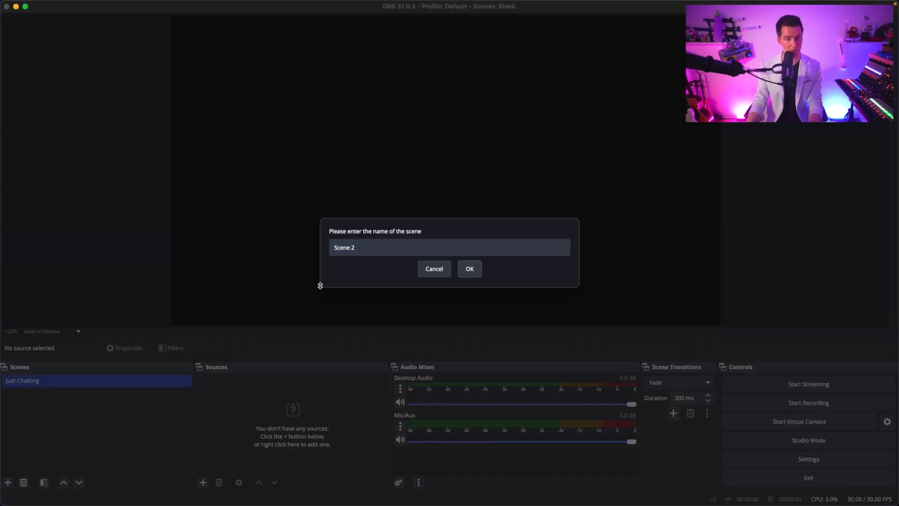
click(353, 248)
key(BackSpace)
key(super+a)
text(Gaming)
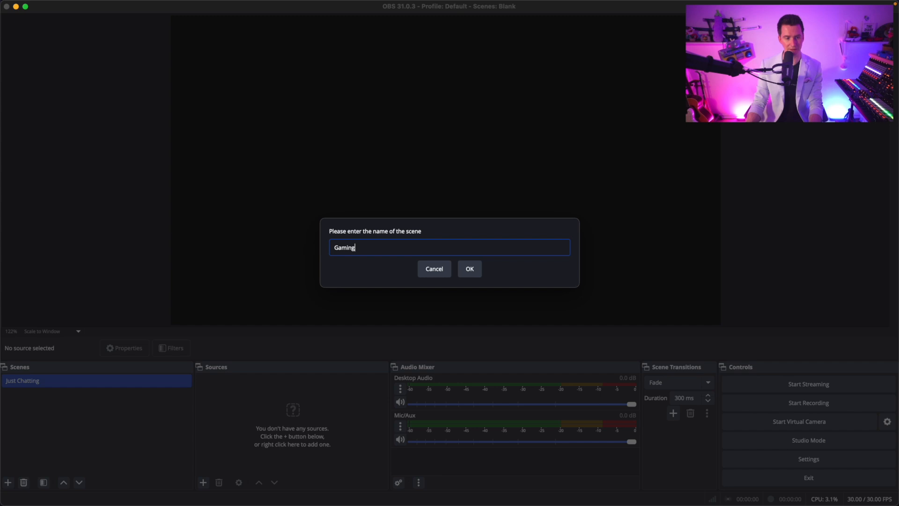
key(Return)
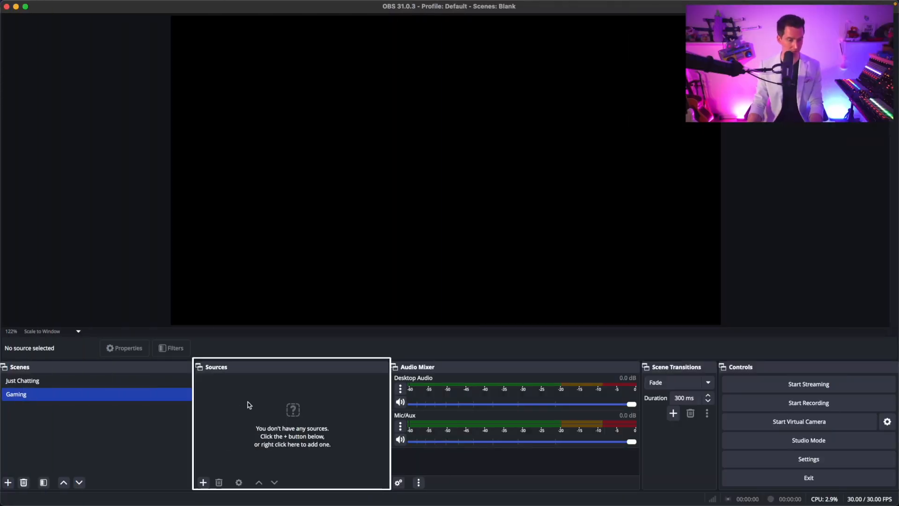
Step: Create an Audio Input Capture source with the Default device in the Gaming scene and remove it again
click(204, 482)
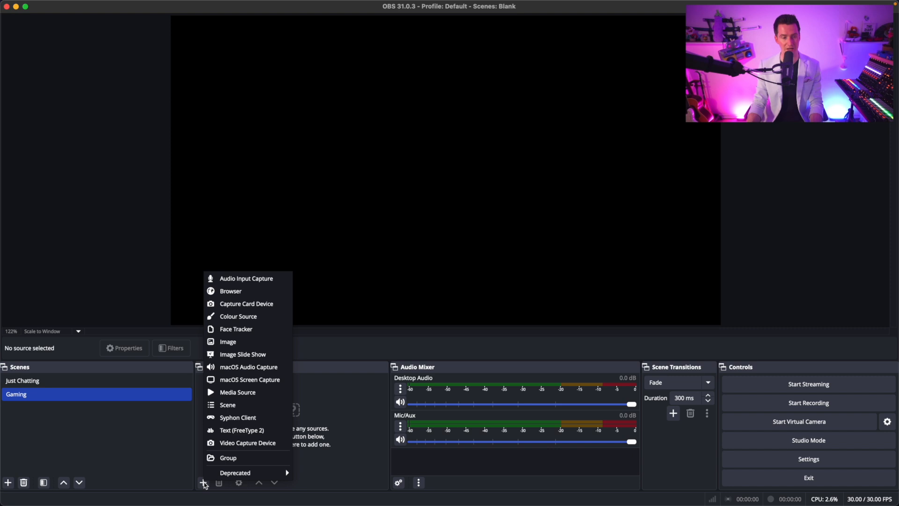
click(287, 280)
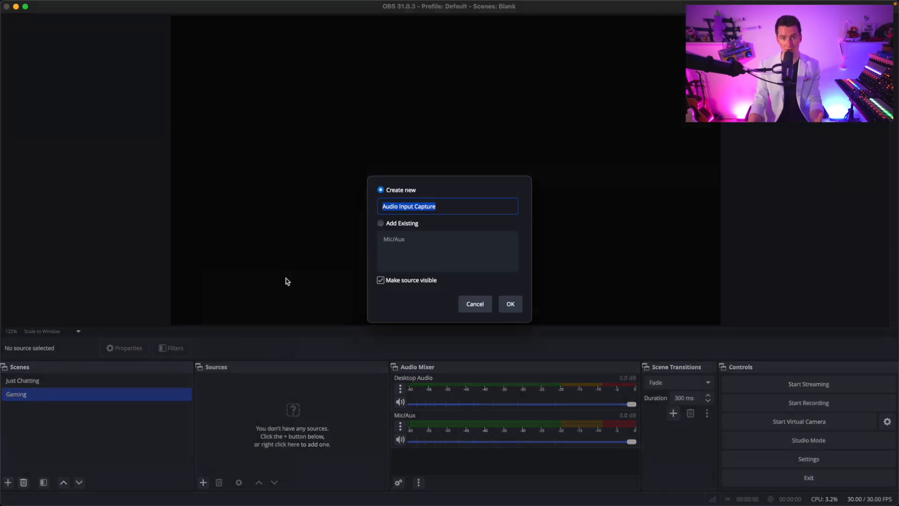
click(511, 308)
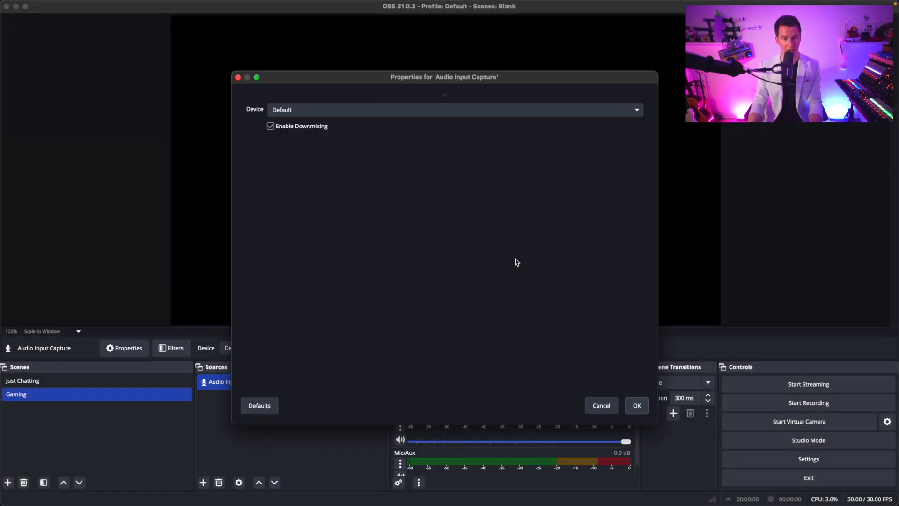
click(504, 113)
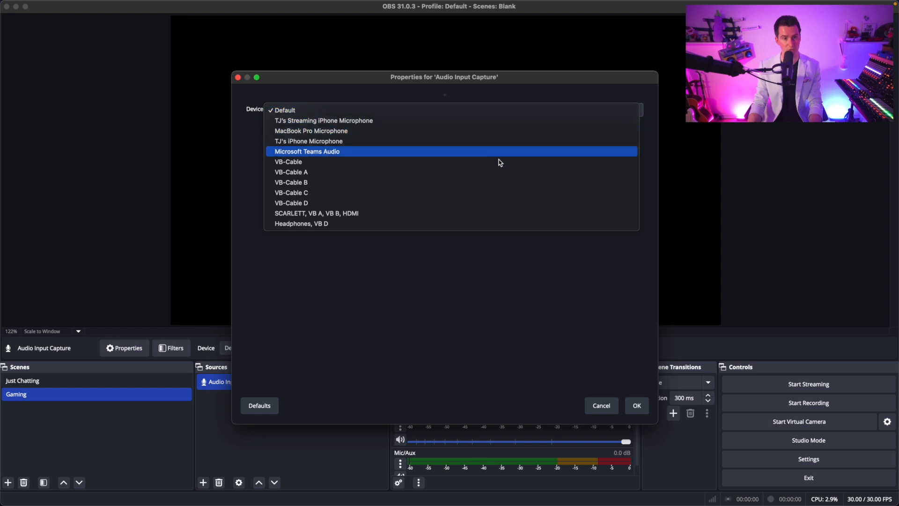
click(490, 258)
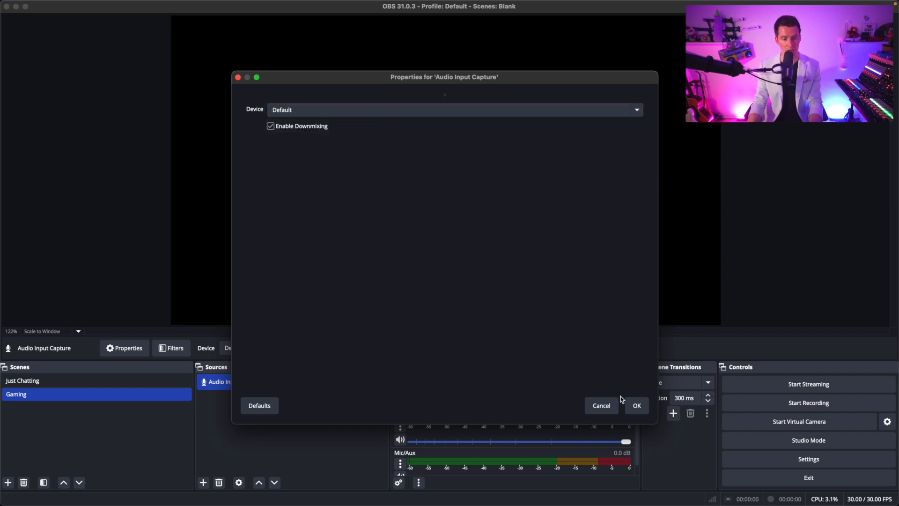
click(637, 406)
click(219, 483)
key(Return)
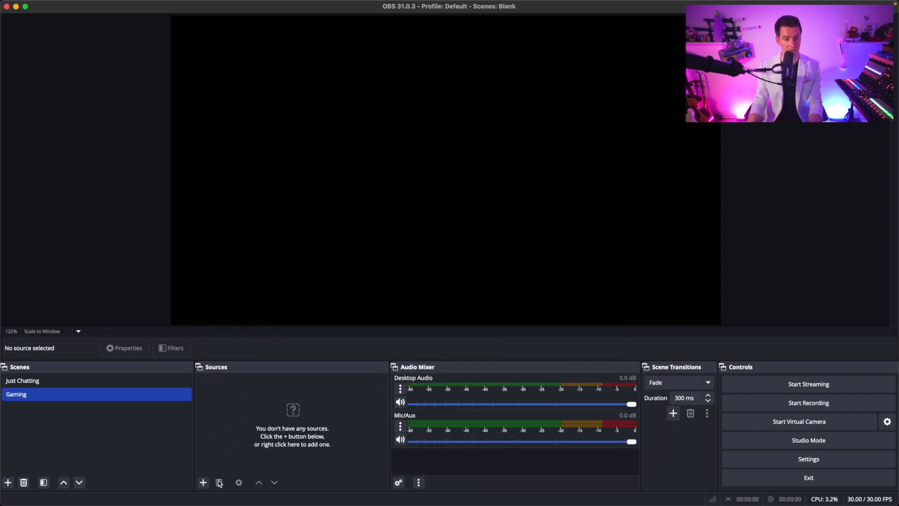
Step: Create a Browser source in the Gaming scene, enable Control audio via OBS, and remove the source again
click(203, 482)
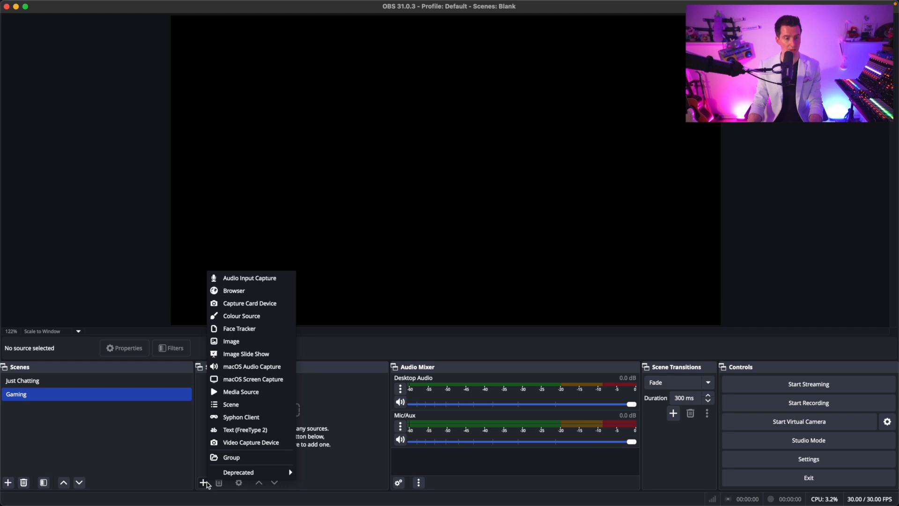
click(291, 291)
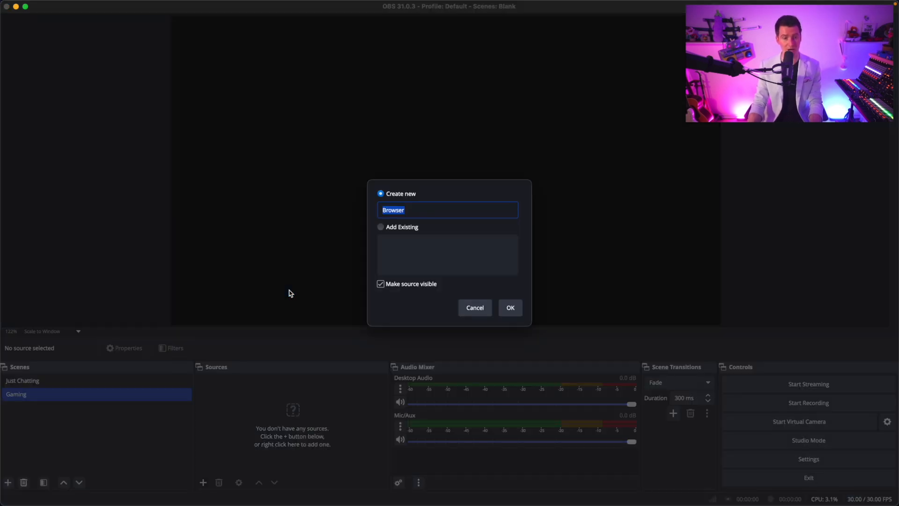
click(510, 308)
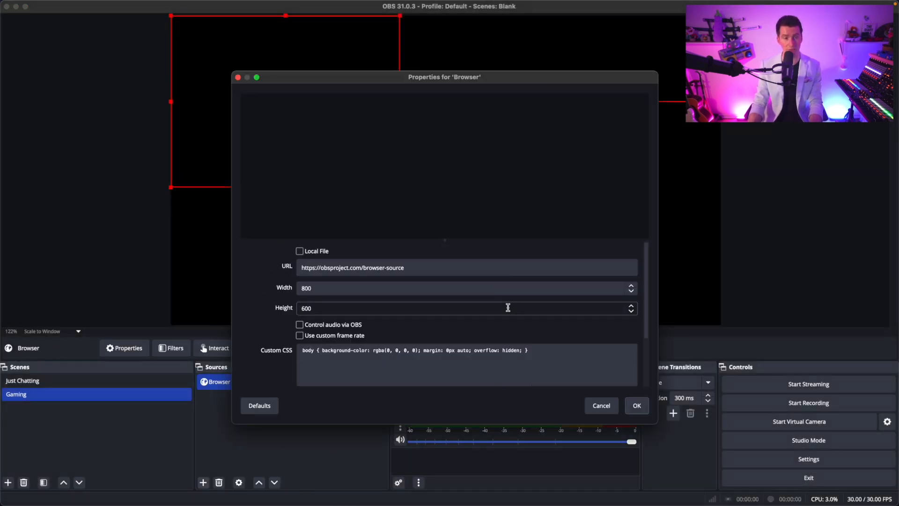
scroll(257, 300, down, 5)
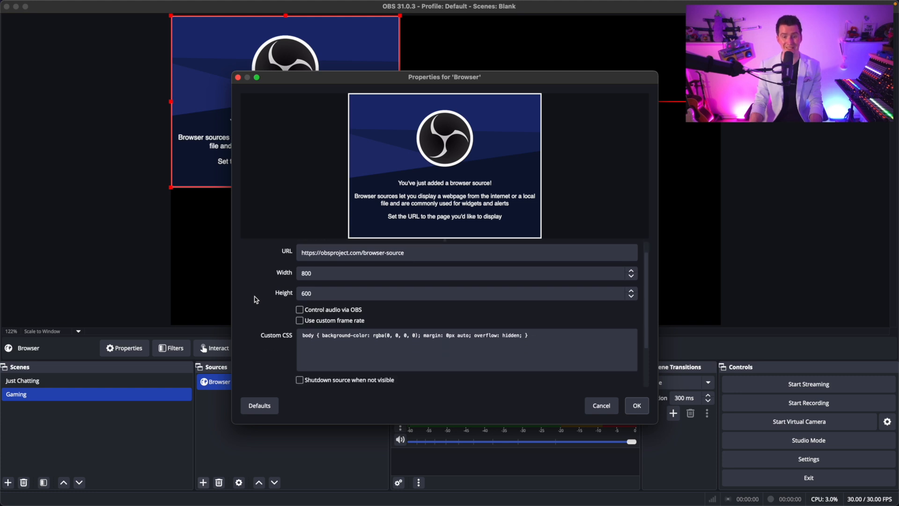
scroll(256, 299, up, 5)
scroll(256, 300, up, 1)
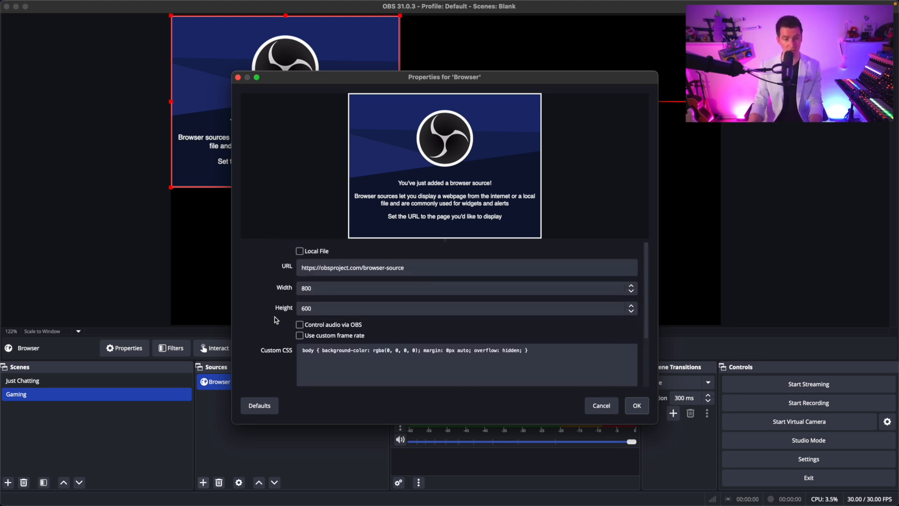
click(301, 325)
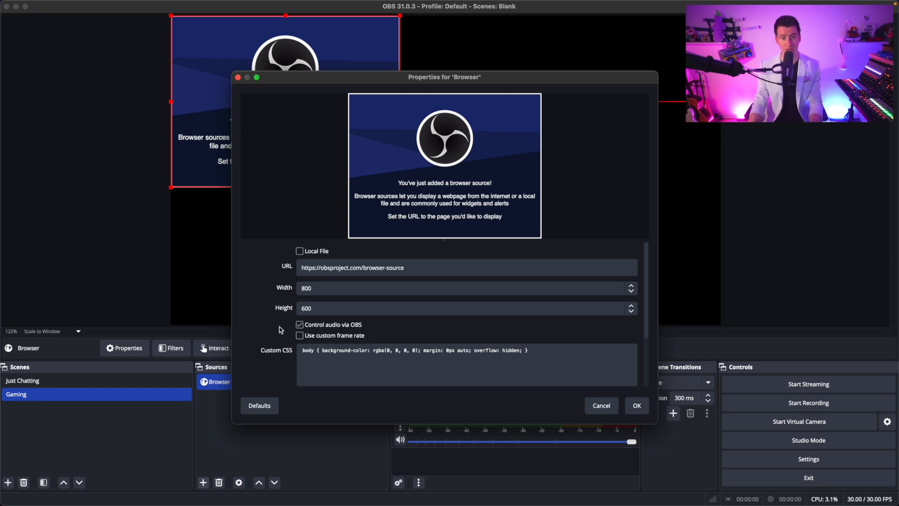
scroll(281, 331, down, 5)
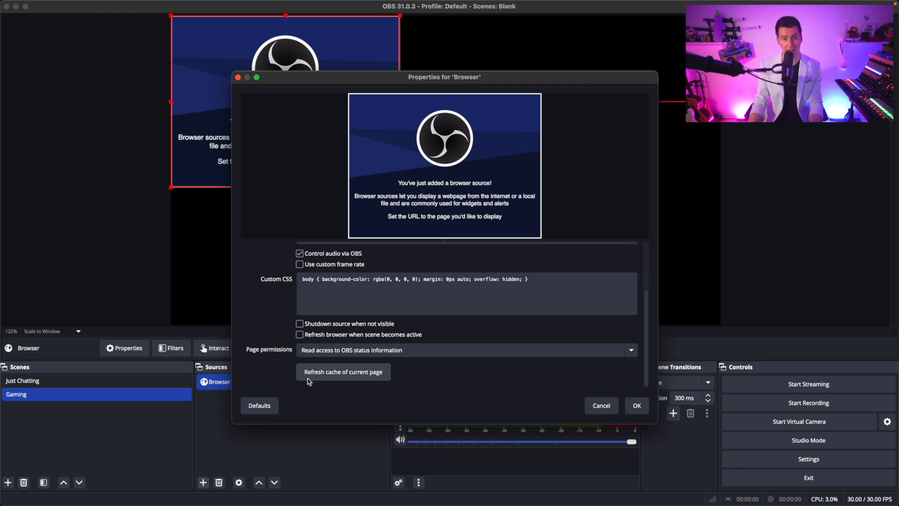
click(636, 406)
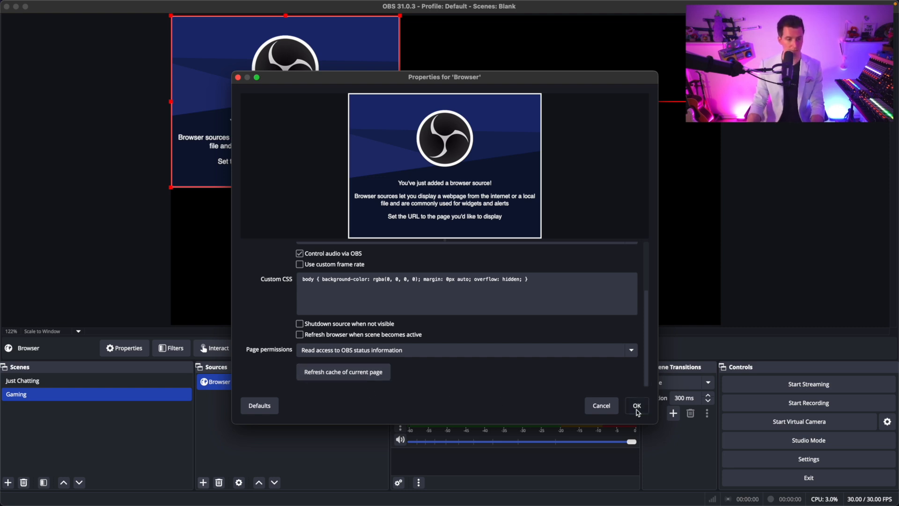
click(219, 482)
key(Return)
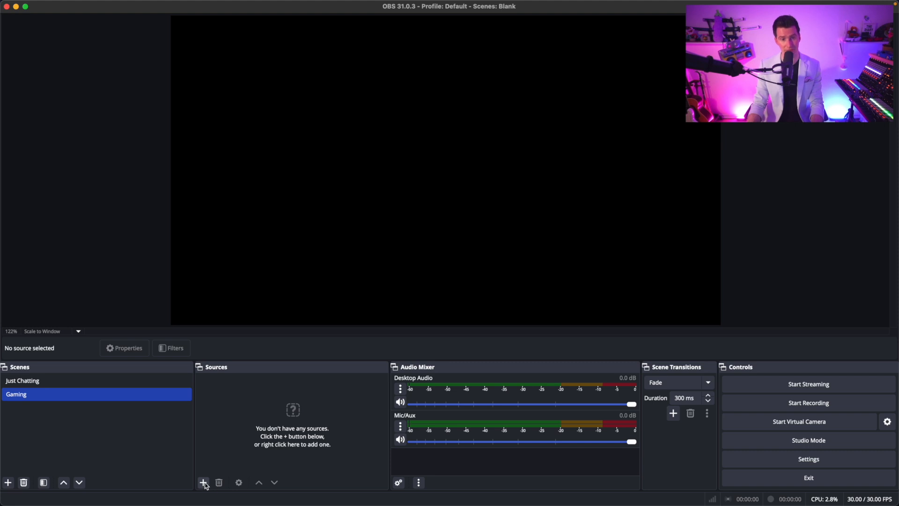
Step: Create a Colour Source in the Gaming scene, cancel its properties, and remove the source again
click(204, 482)
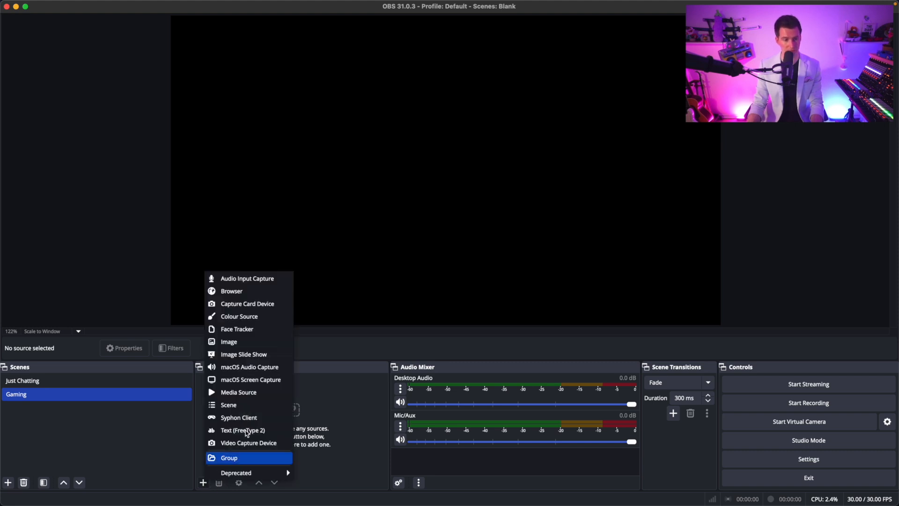
click(285, 321)
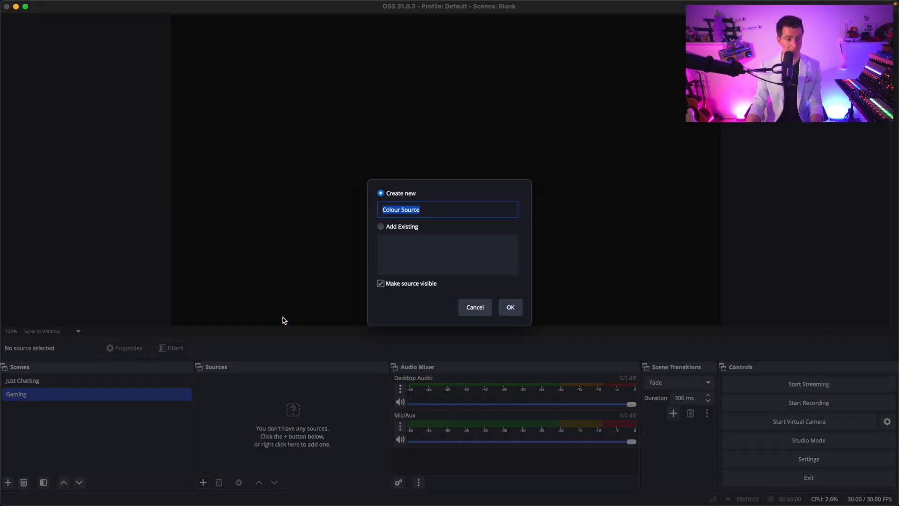
click(509, 308)
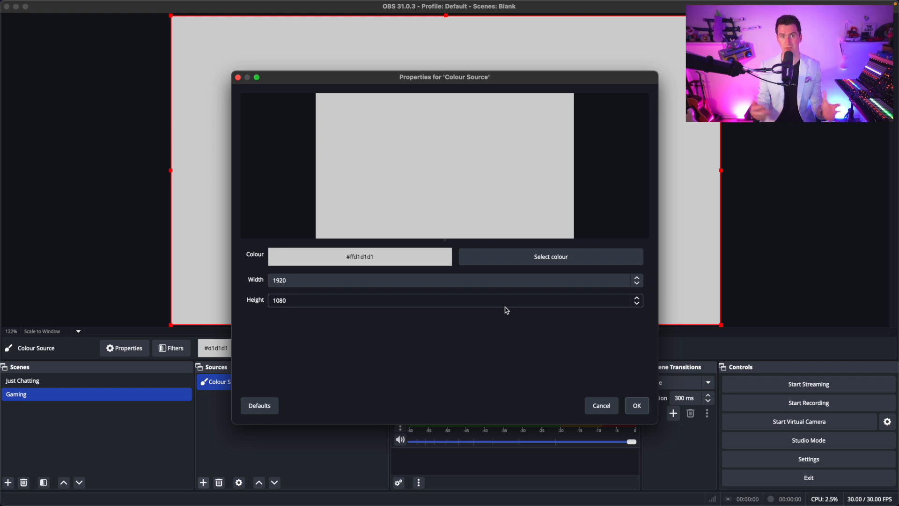
click(593, 406)
click(220, 483)
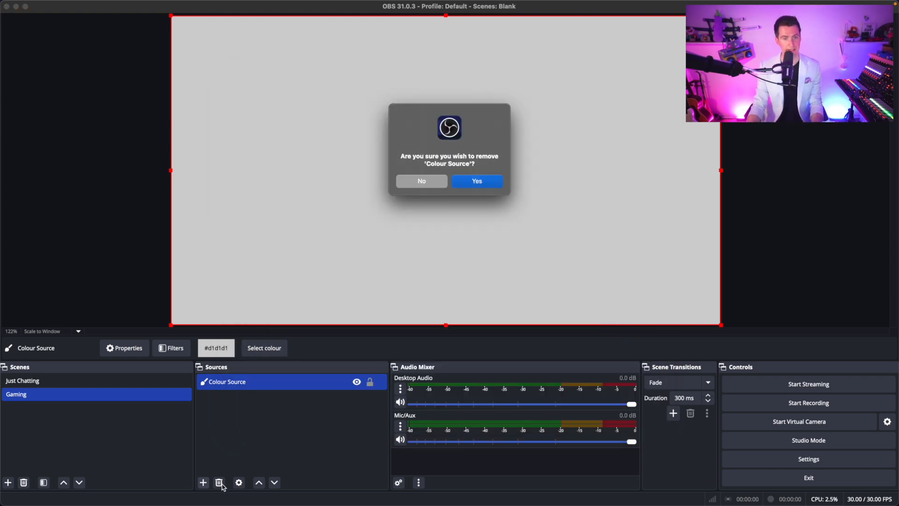
key(Return)
Step: Create a Media Source in the Gaming scene, try enabling hardware decoding and Close file when inactive, and discard those property changes
click(204, 483)
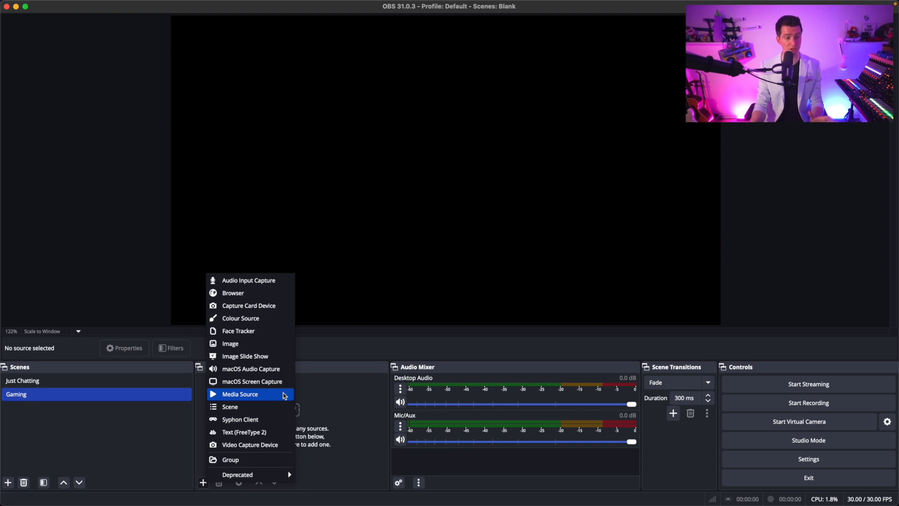
click(286, 396)
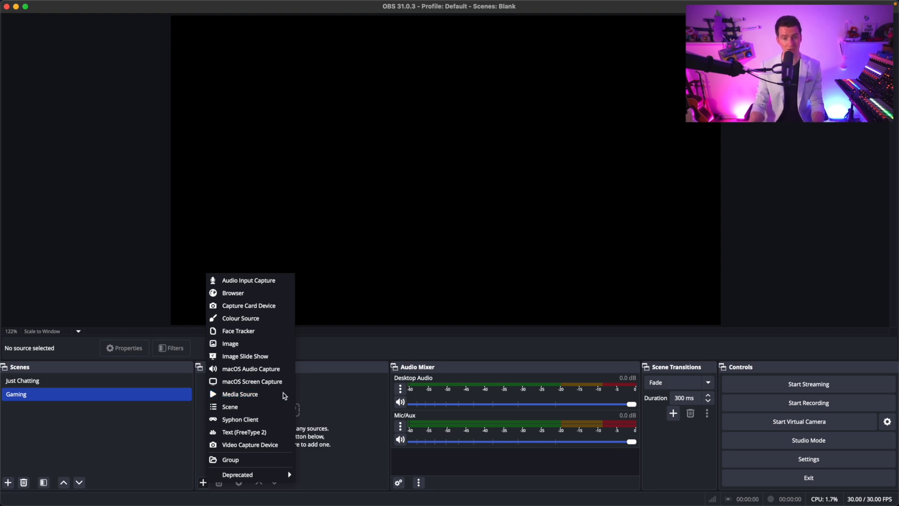
click(510, 309)
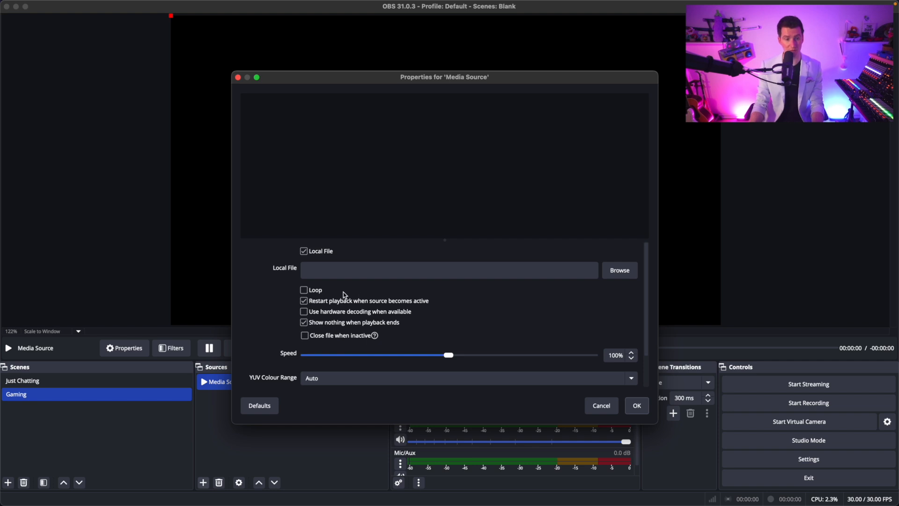
click(304, 312)
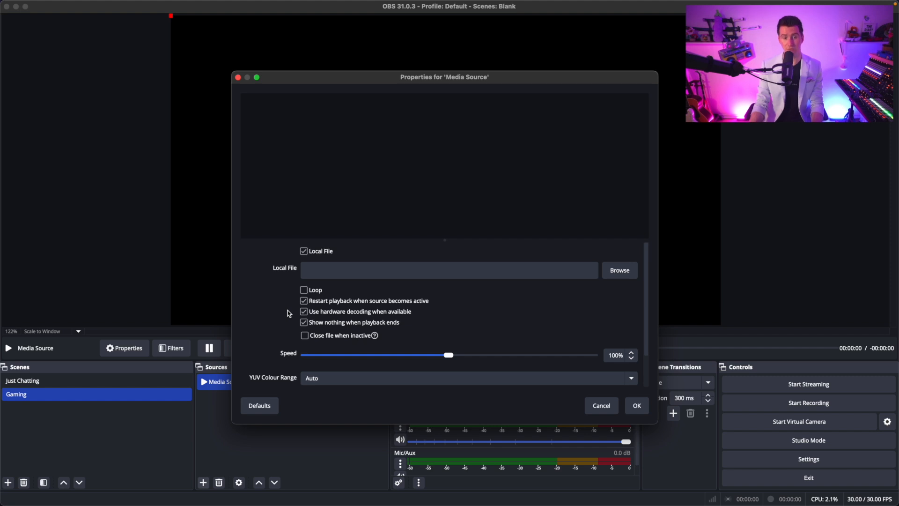
click(304, 336)
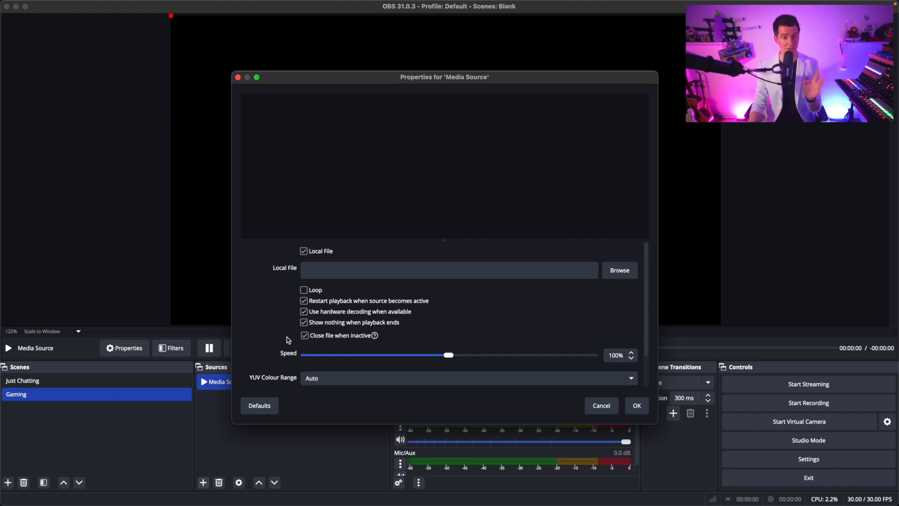
click(601, 404)
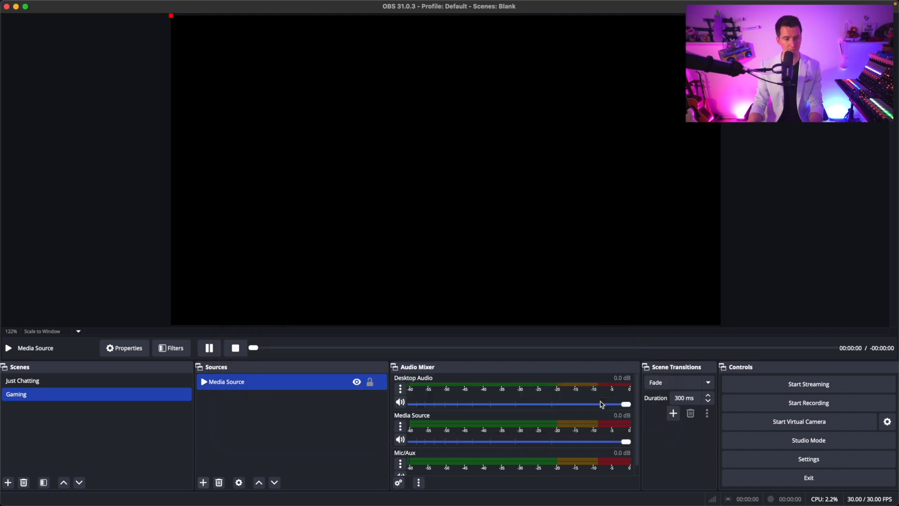
click(202, 485)
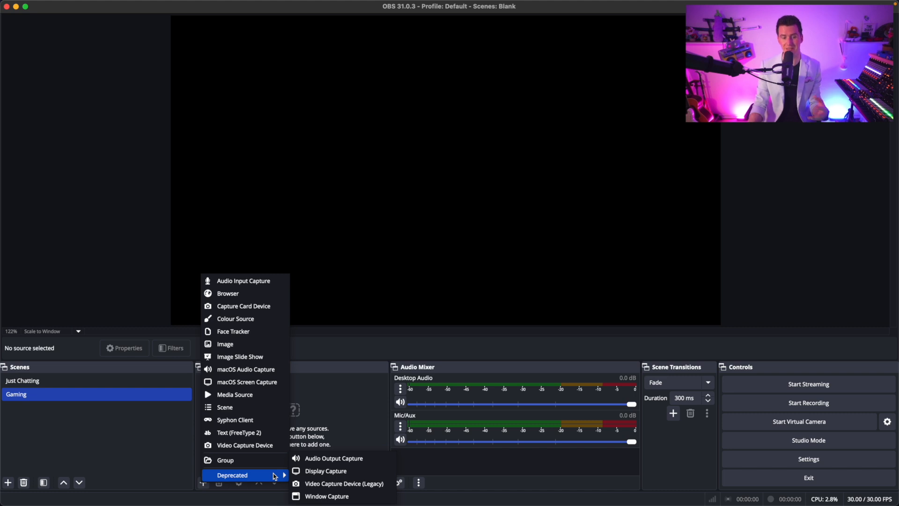
click(343, 410)
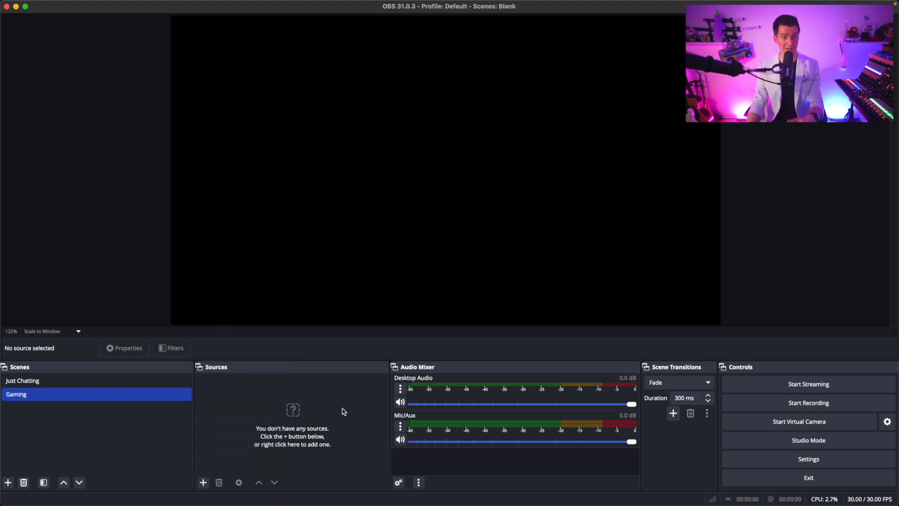
Step: Add a Colour Source to the Gaming scene with its default name, colour and size
click(202, 486)
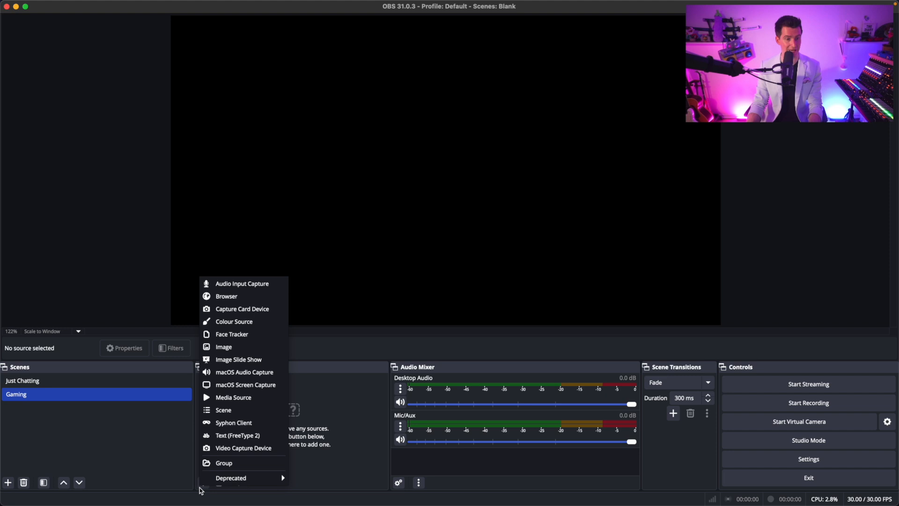
click(257, 320)
click(510, 305)
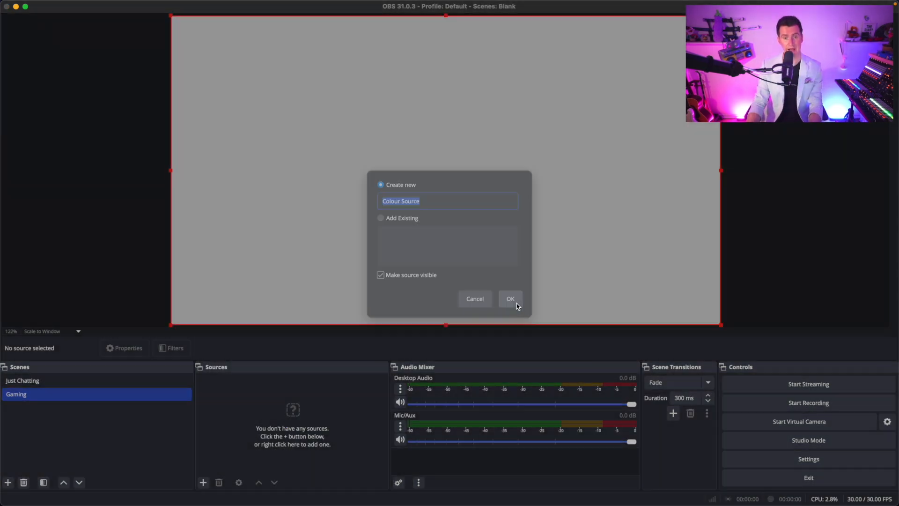
click(633, 405)
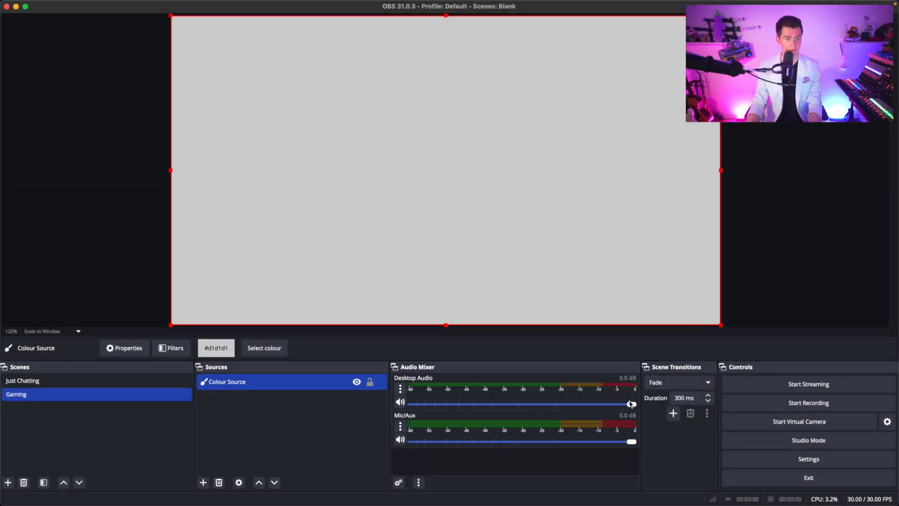
Step: Add a second Colour Source set to Yellow in the Gaming scene and move it below the first one
click(204, 481)
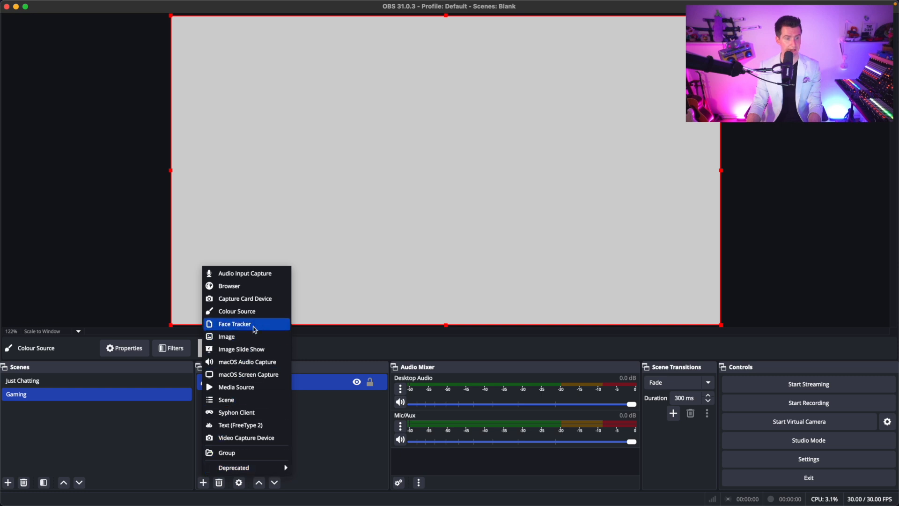
click(267, 312)
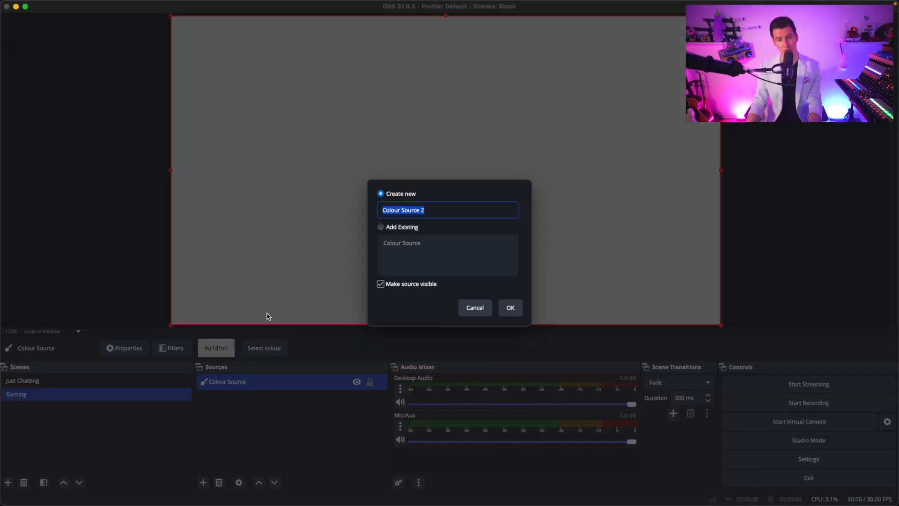
click(510, 307)
click(462, 260)
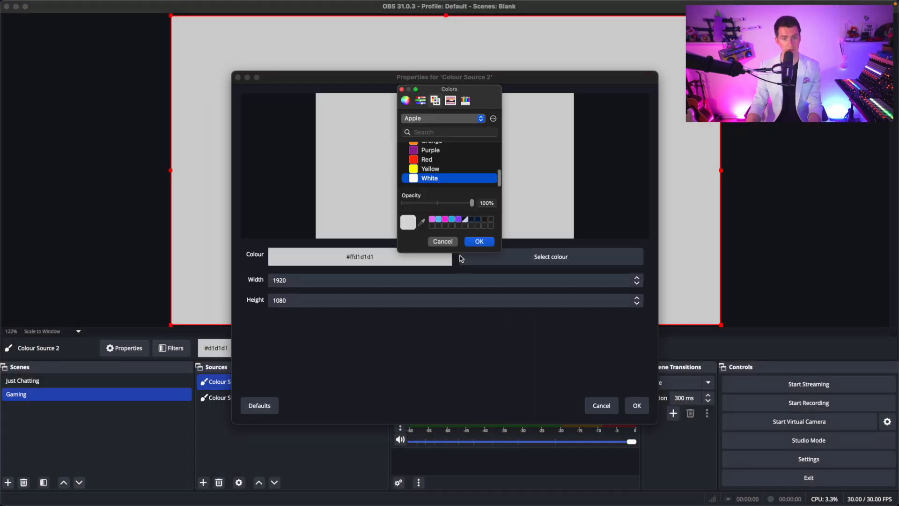
click(431, 170)
click(482, 242)
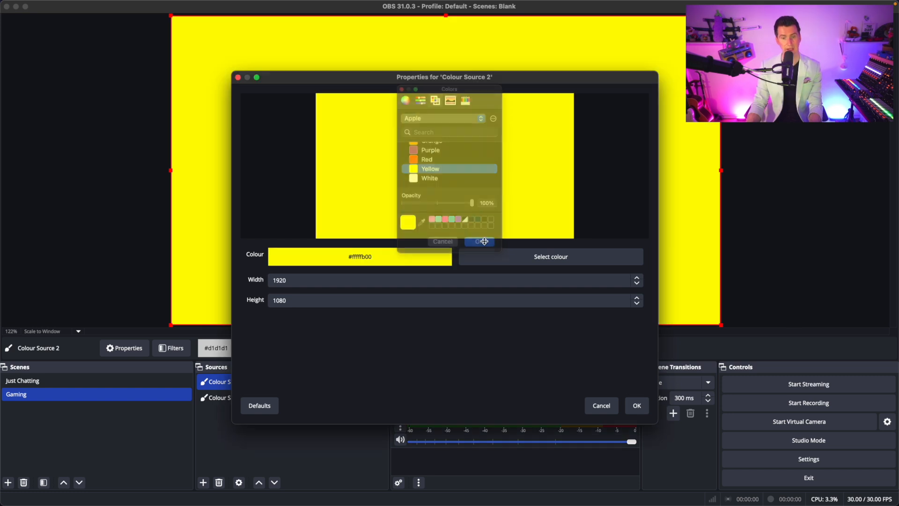
click(637, 407)
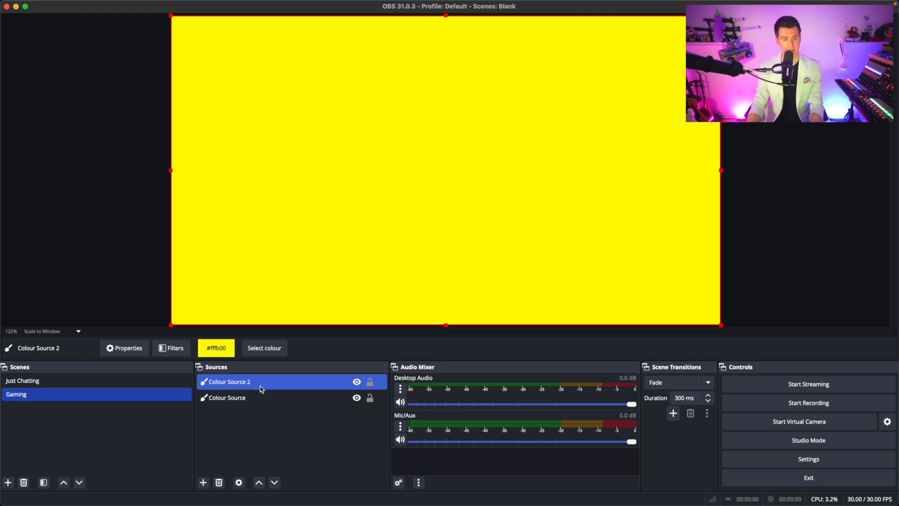
drag(261, 388, 260, 404)
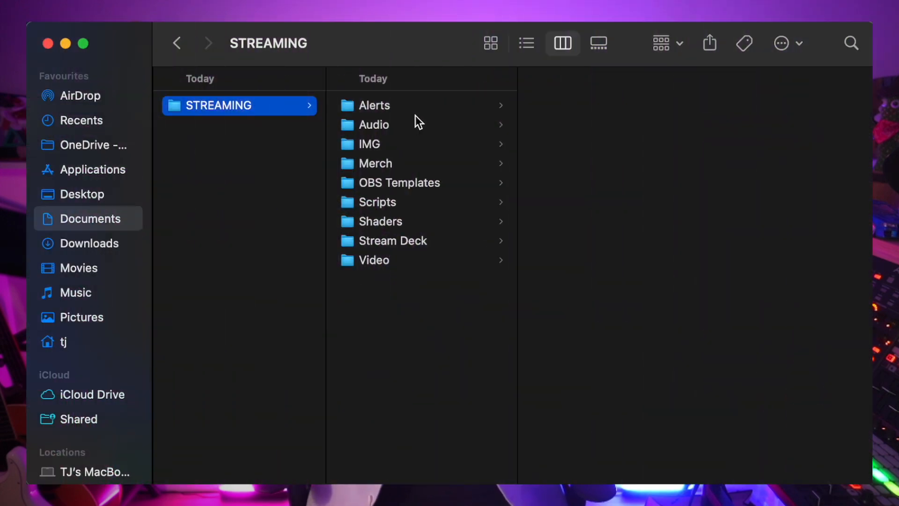
Step: Switch to Finder and open the Audio folder inside the STREAMING folder
click(446, 124)
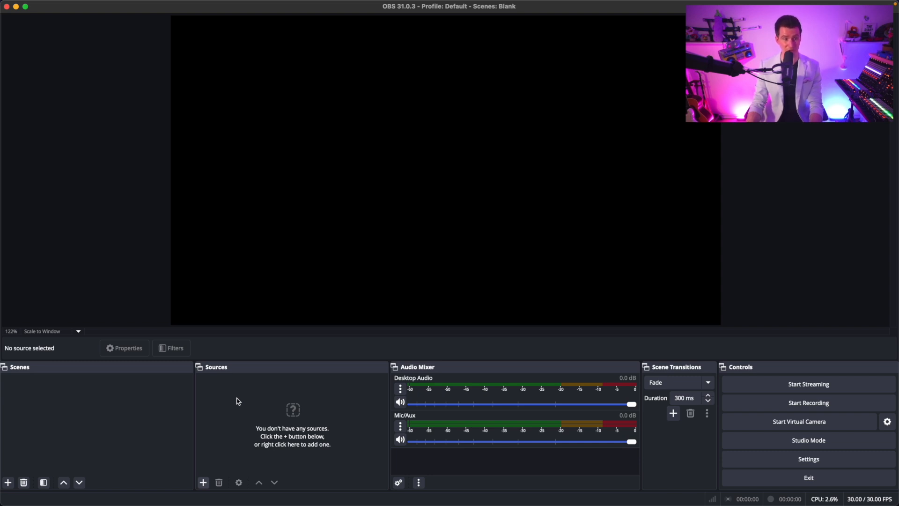
Step: Add a divider scene named "---- LIVE SCENES ----" to the empty scene list
click(8, 483)
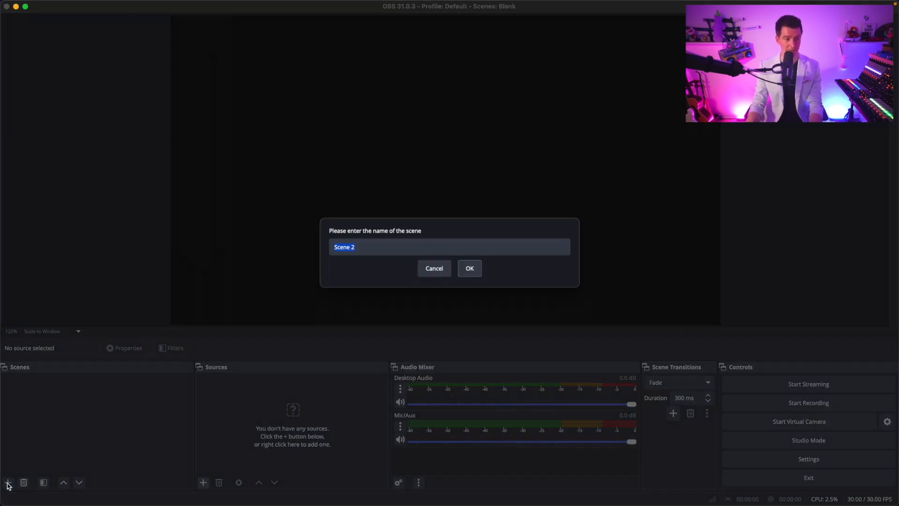
key(BackSpace)
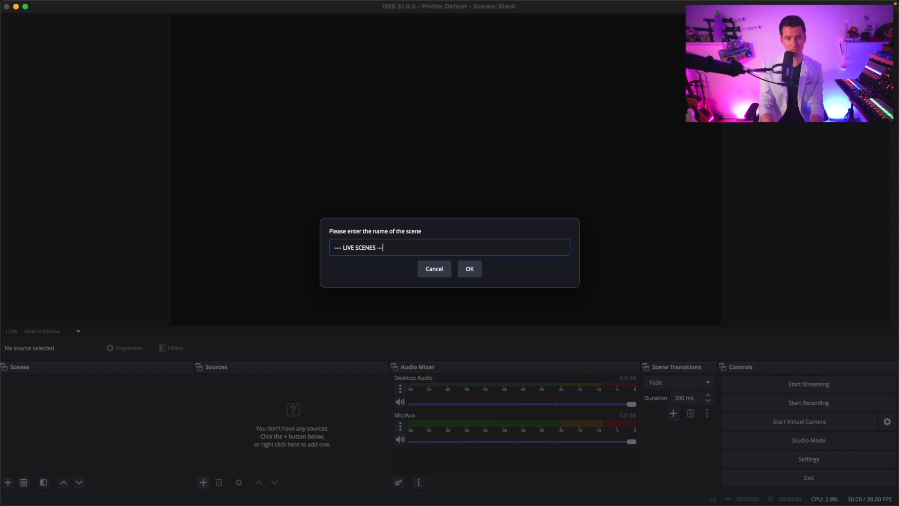
key(Return)
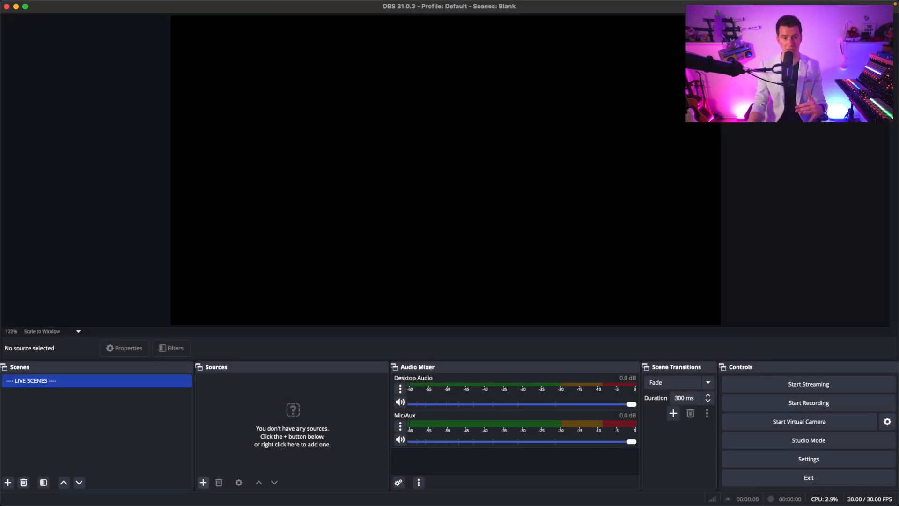
Step: Add a scene named "Starting Soon" below the LIVE SCENES divider
click(8, 483)
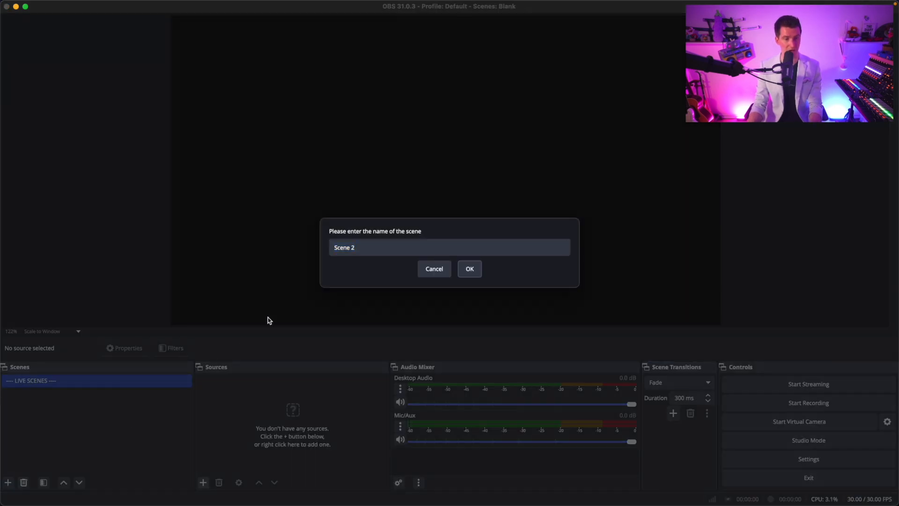
click(346, 249)
triple_click(347, 248)
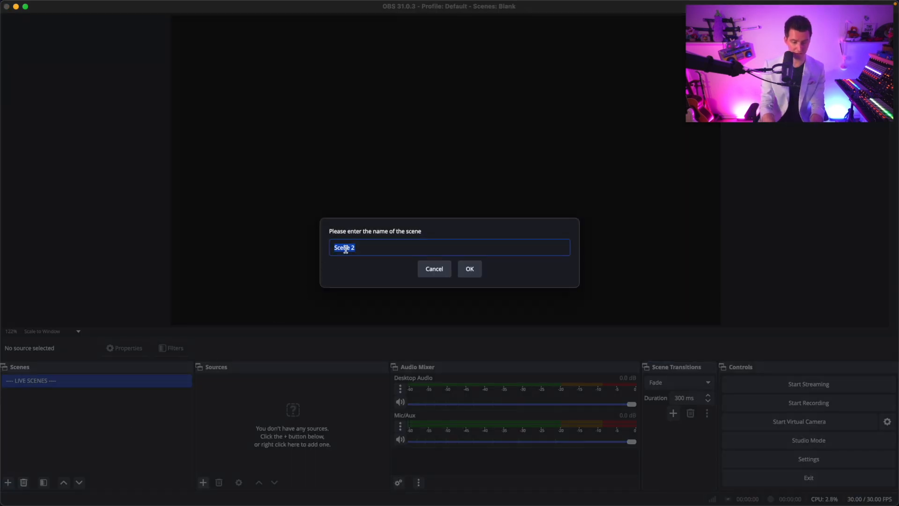
text(Starting)
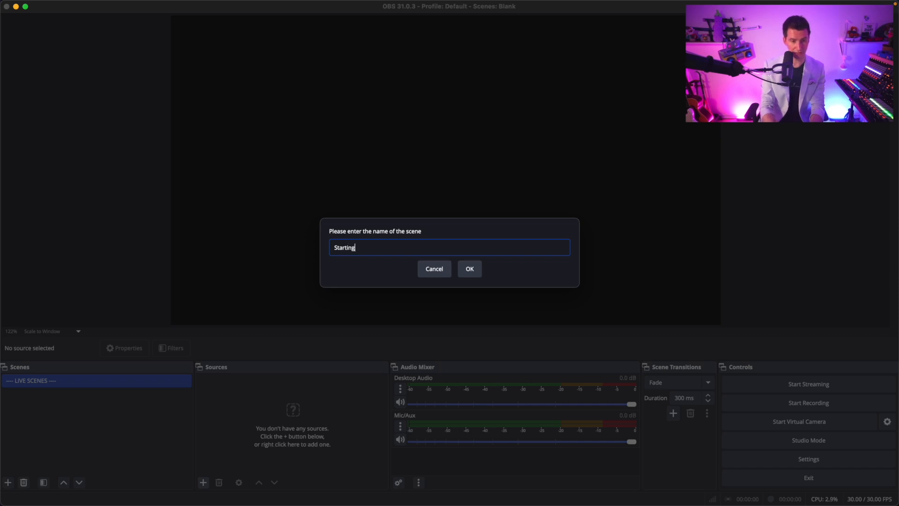
text( Soon)
key(Return)
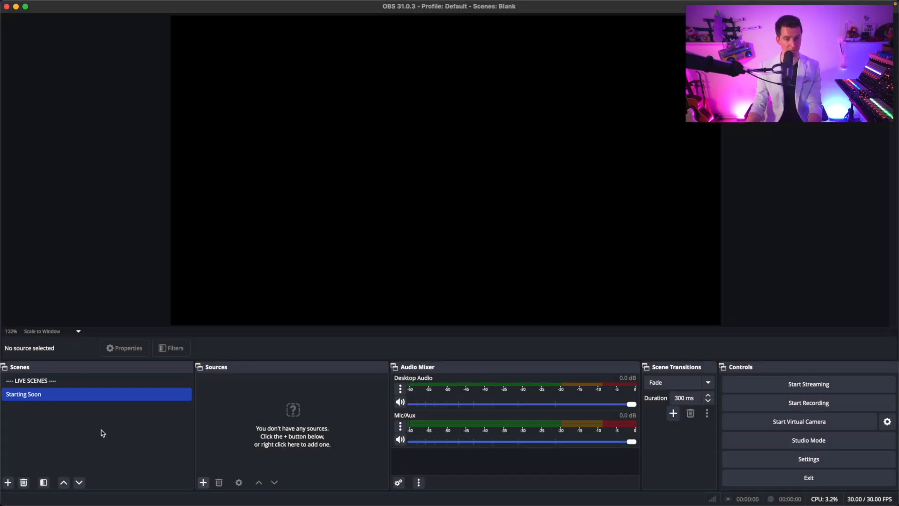
Step: Add a scene named "Gaming" below the Starting Soon scene
click(8, 483)
click(345, 248)
triple_click(345, 249)
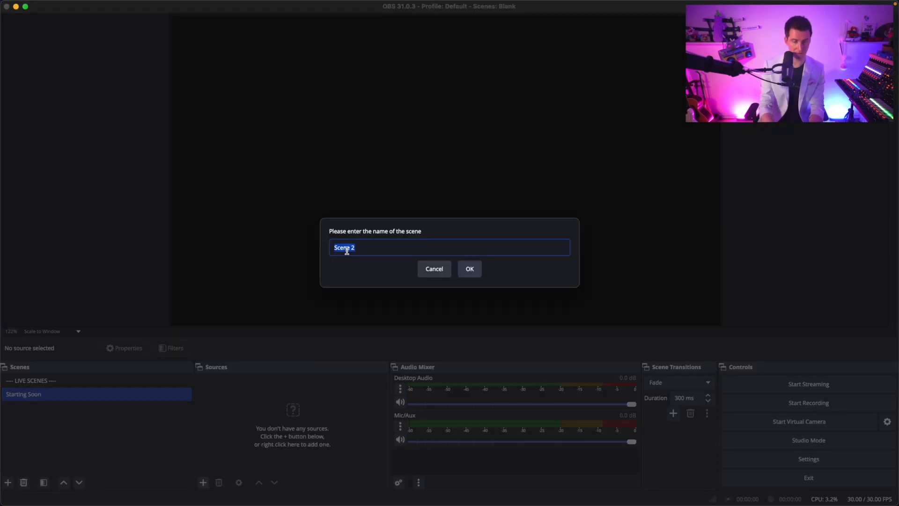
text(Gaming)
key(Return)
Step: Add a scene named "Just Chatting" below the Gaming scene
click(8, 482)
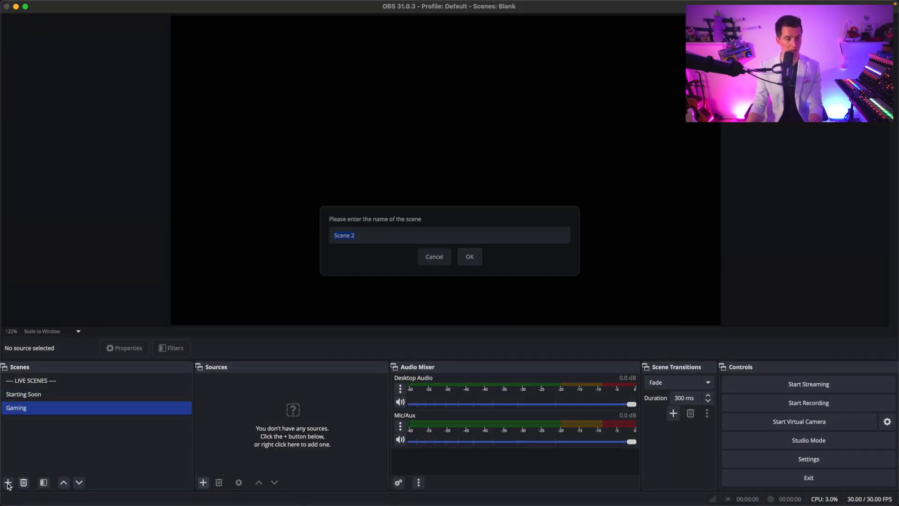
click(342, 247)
triple_click(343, 247)
text(Jus)
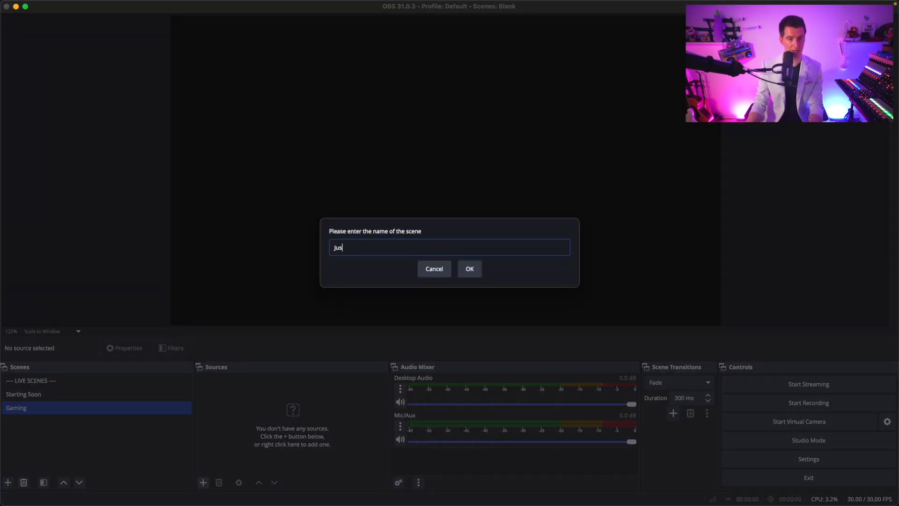
text(t Chatting)
key(Return)
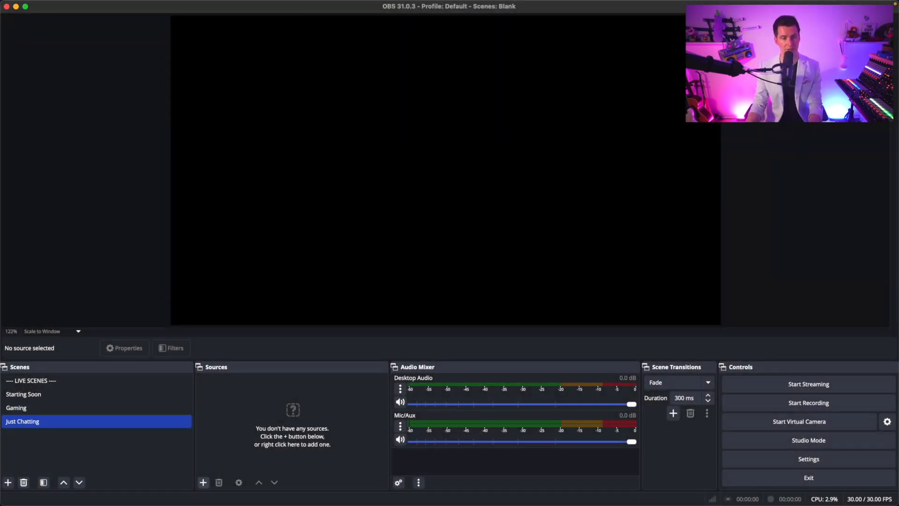
Step: Add a divider scene named "---- ASSETS ----" after the Just Chatting scene
click(8, 482)
click(351, 243)
triple_click(349, 247)
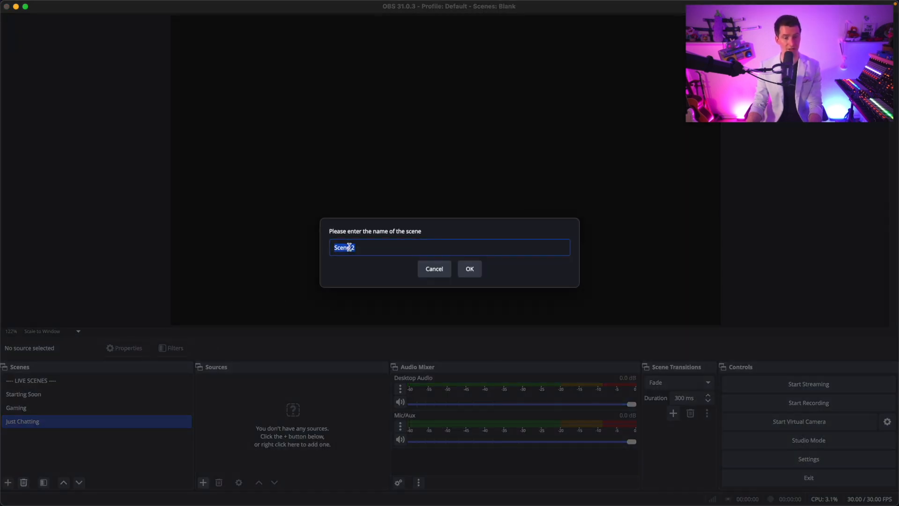
text(---- ASSETS ----)
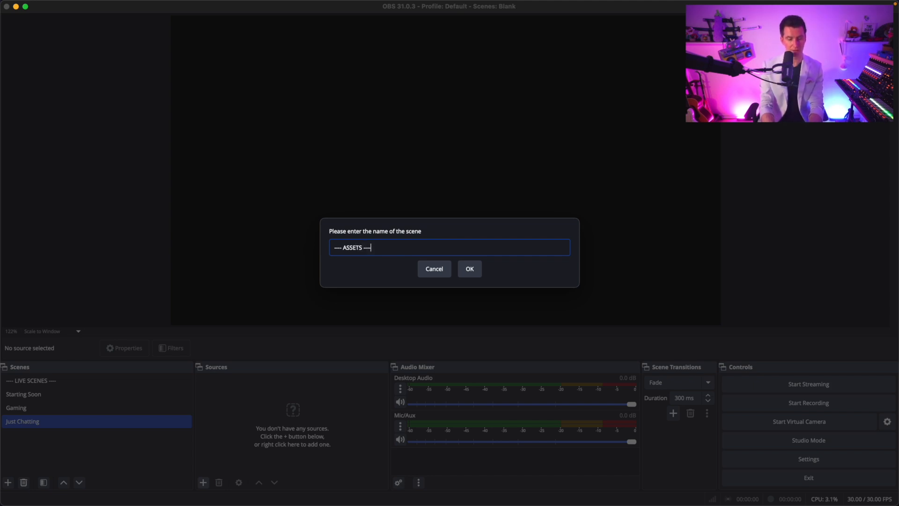
key(Return)
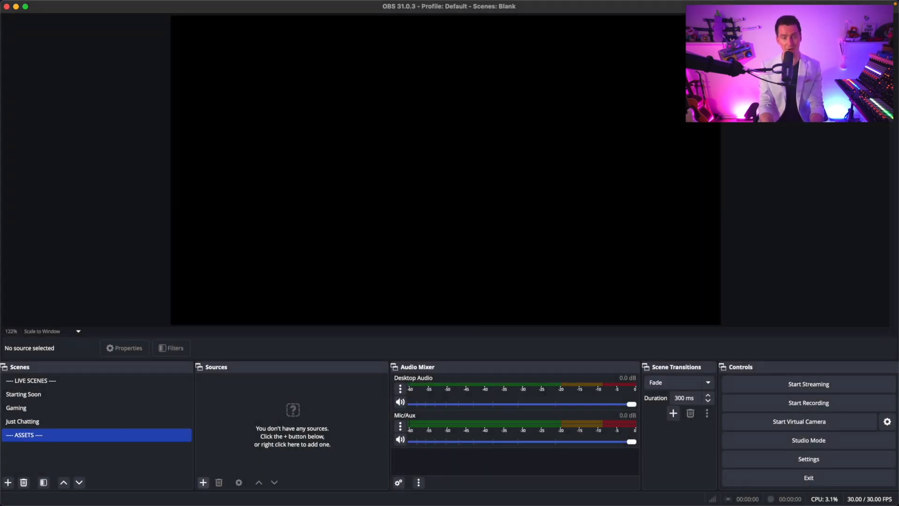
Step: Add a nested scene named "NS Shoutout Player" under the ASSETS divider
click(8, 482)
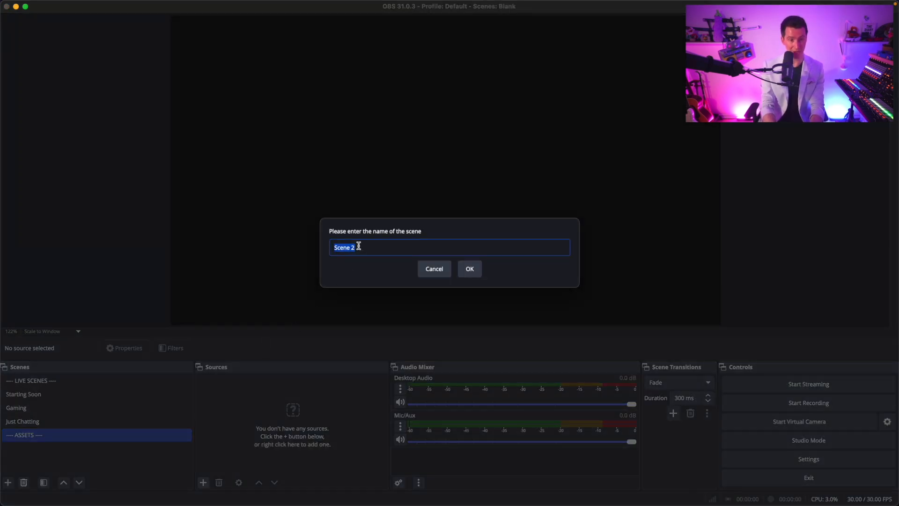
text(NS)
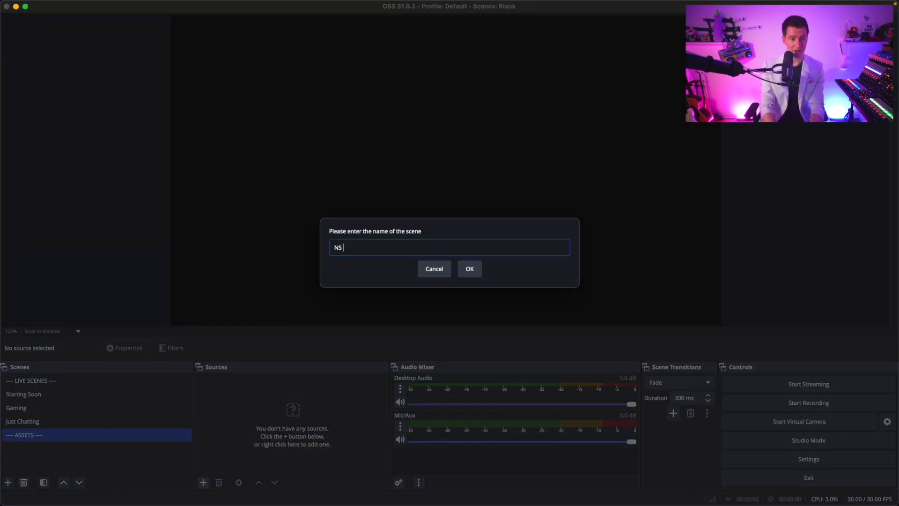
text( Shoutout Playe)
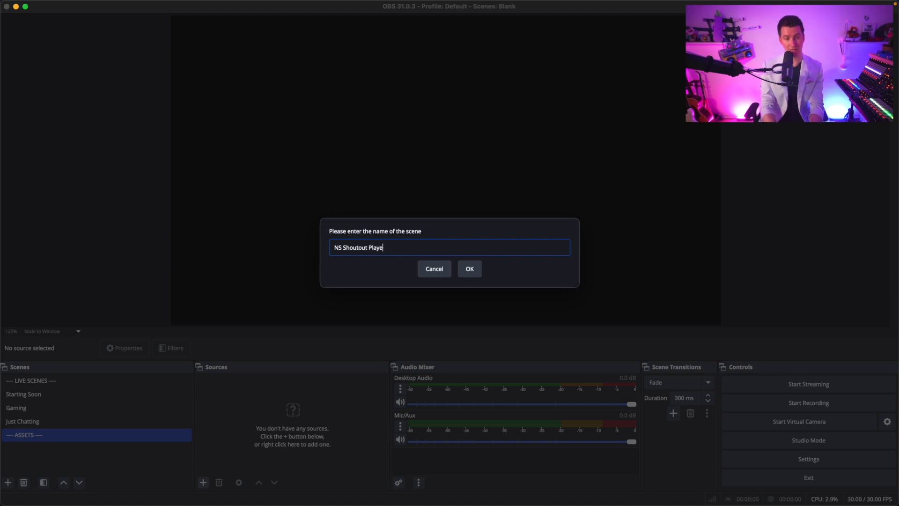
text(r)
key(Return)
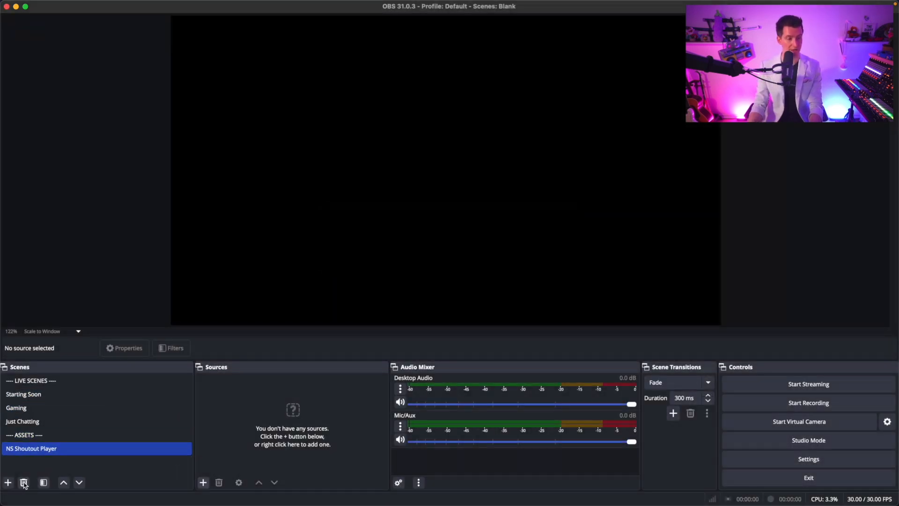
Step: Add a nested scene named "NS Cams" below the NS Shoutout Player scene
click(7, 482)
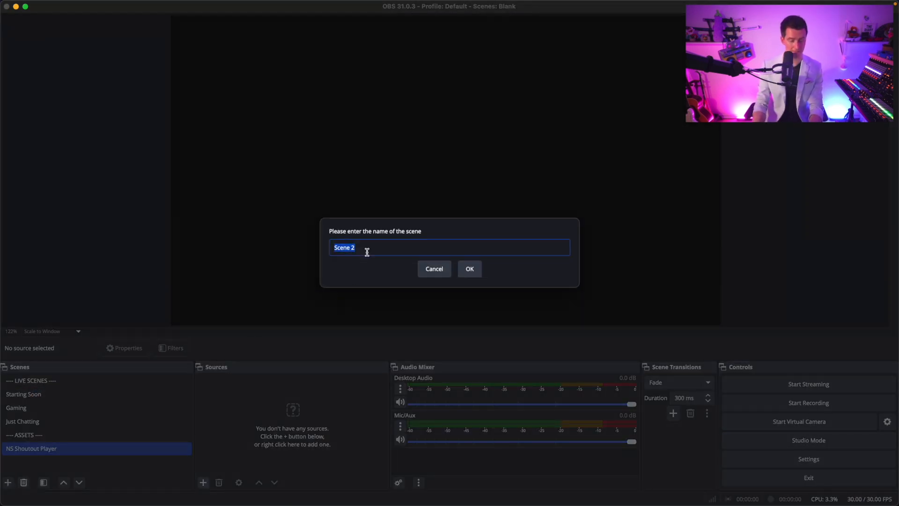
text(NS Cams)
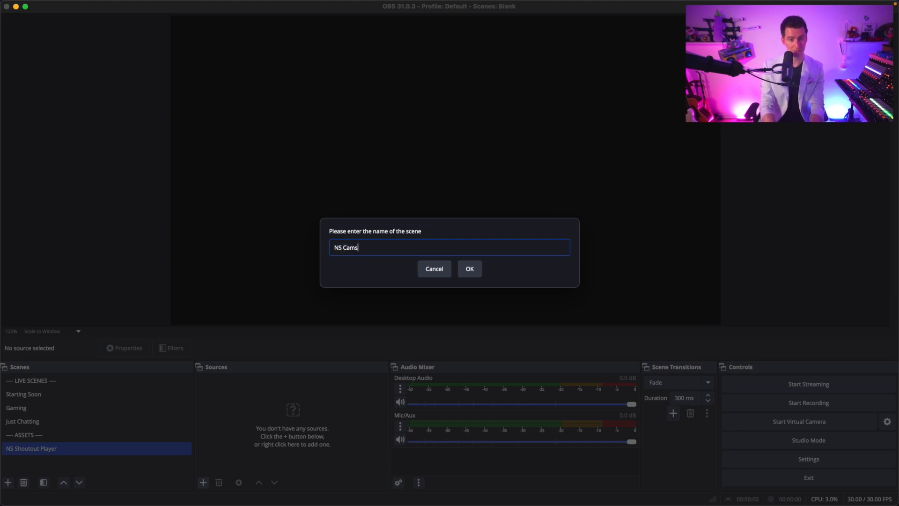
key(Return)
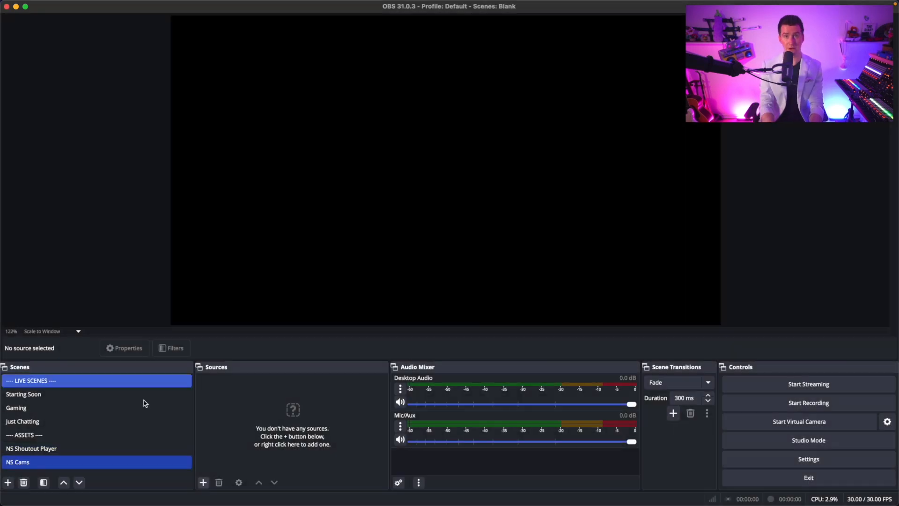
Step: Add a nested scene named "NS Audio Inputs" at the end of the scene list
click(8, 483)
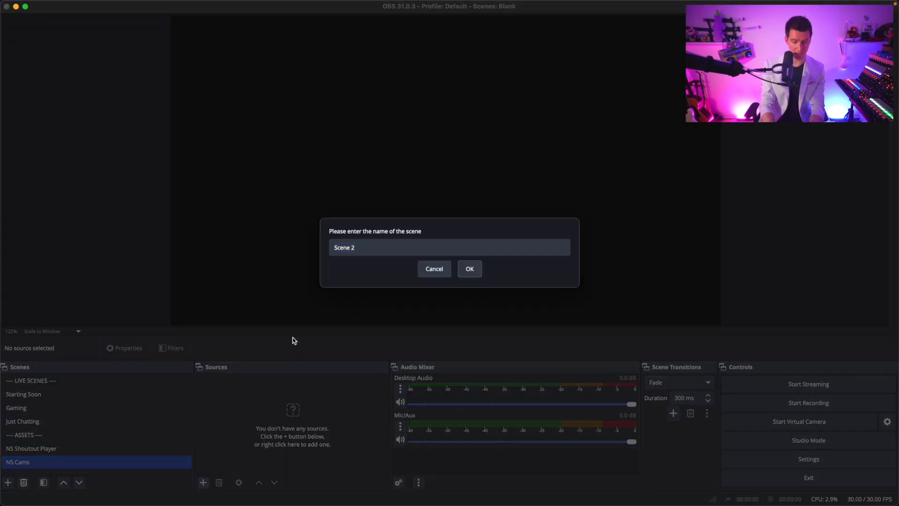
triple_click(430, 251)
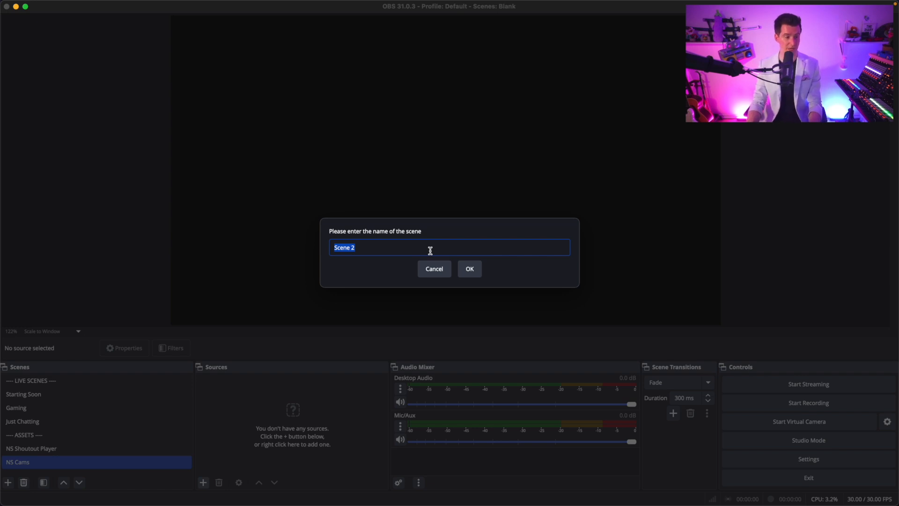
text(NS Audio Inputs)
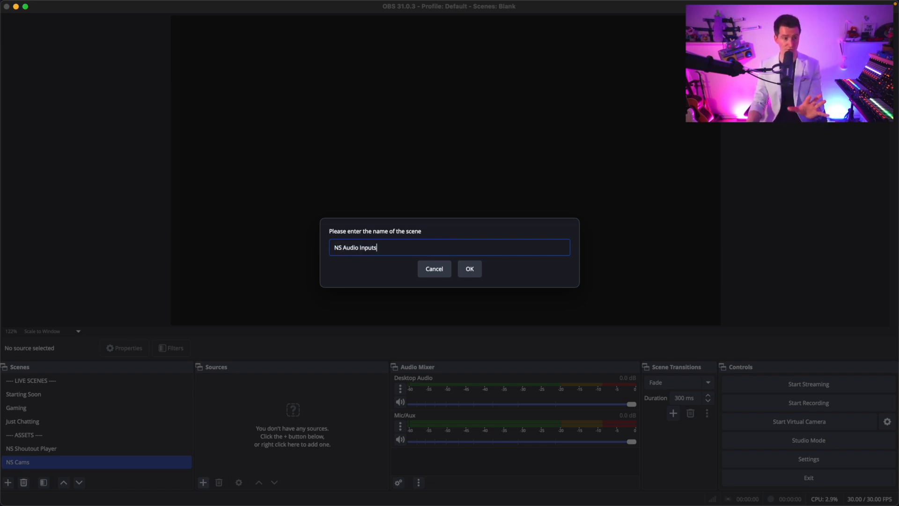
key(Return)
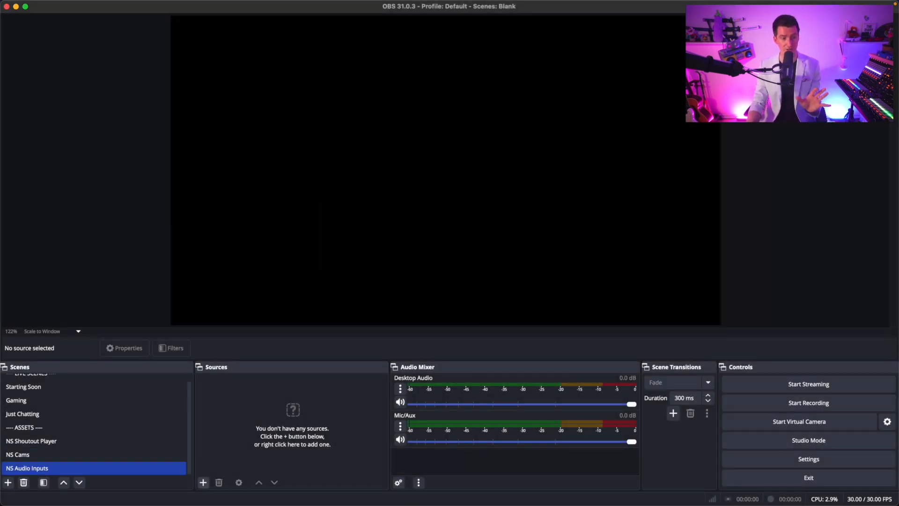
Step: Add an Image source named "IMG" to the NS Audio Inputs scene without choosing an image file
click(204, 482)
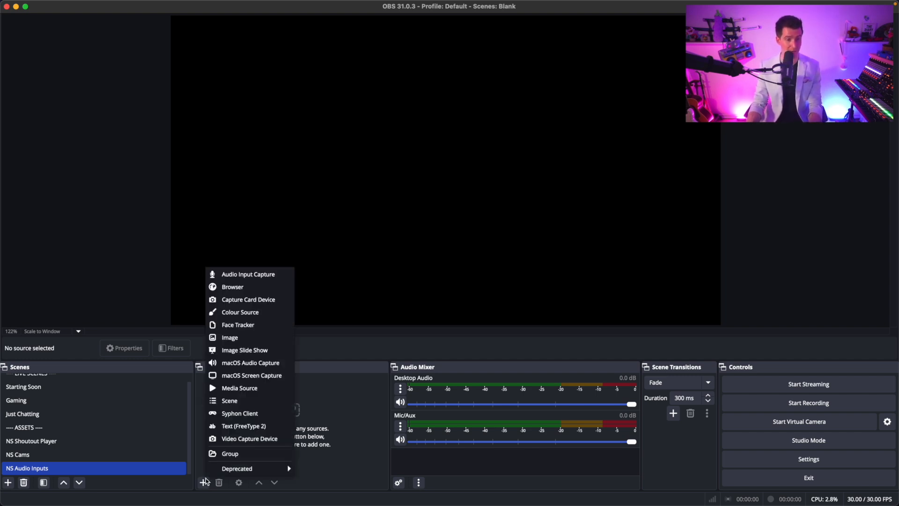
click(249, 338)
text(IMG)
key(Return)
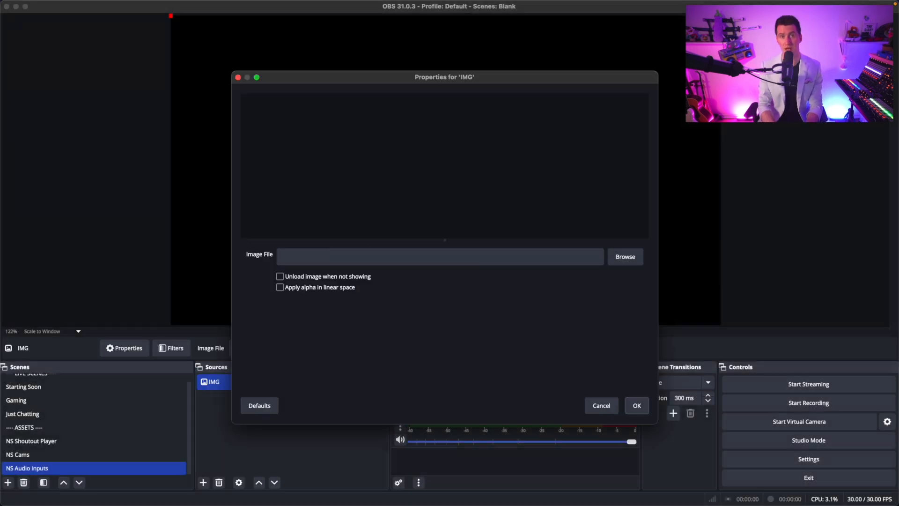
click(624, 406)
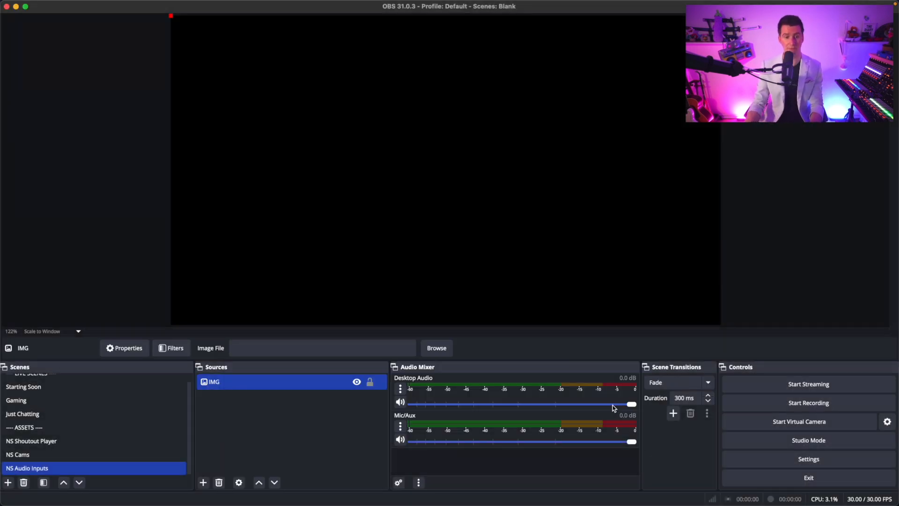
Step: Add a Media Source named "VM" to the NS Audio Inputs scene without choosing a media file
click(204, 482)
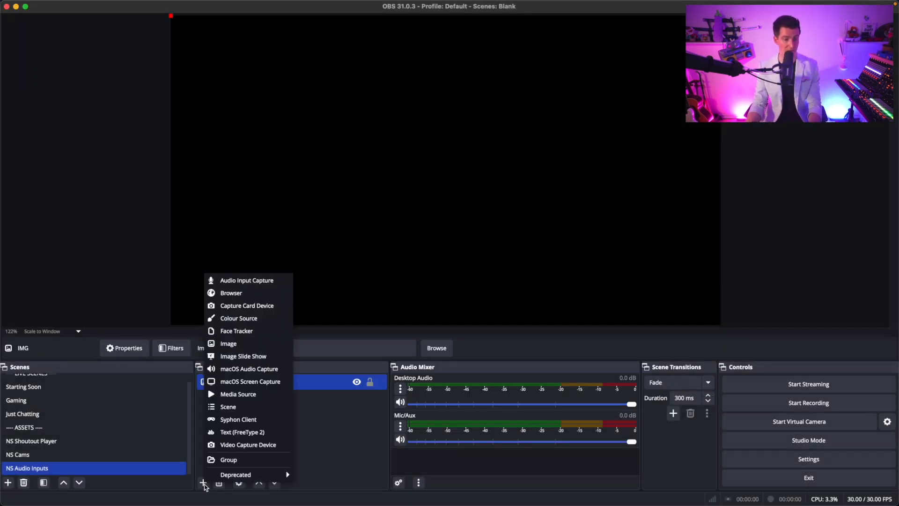
click(239, 396)
text(VM)
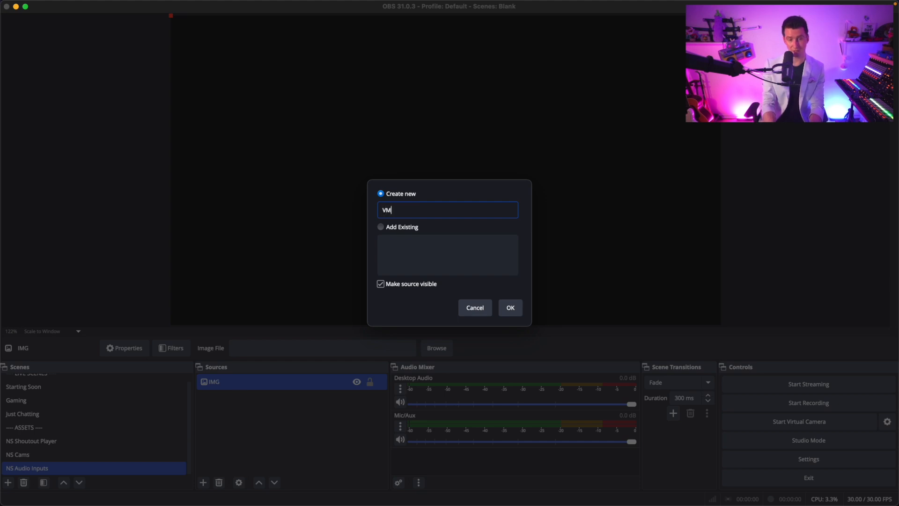
click(510, 310)
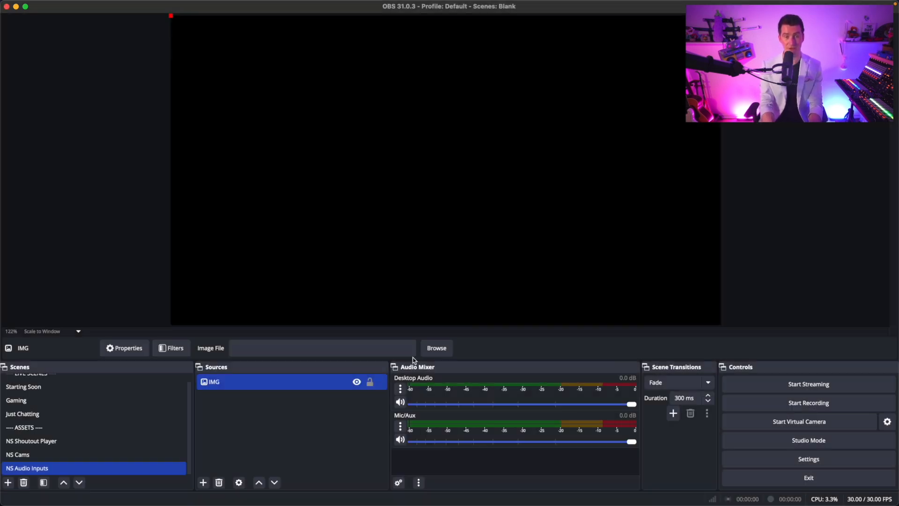
click(601, 406)
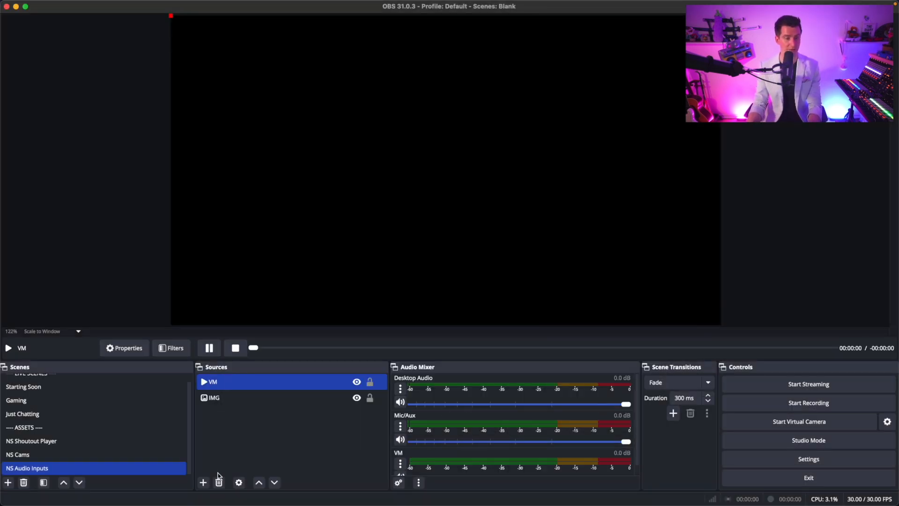
Step: Add a Text (FreeType 2) source named "TXT" to the NS Audio Inputs scene
click(203, 483)
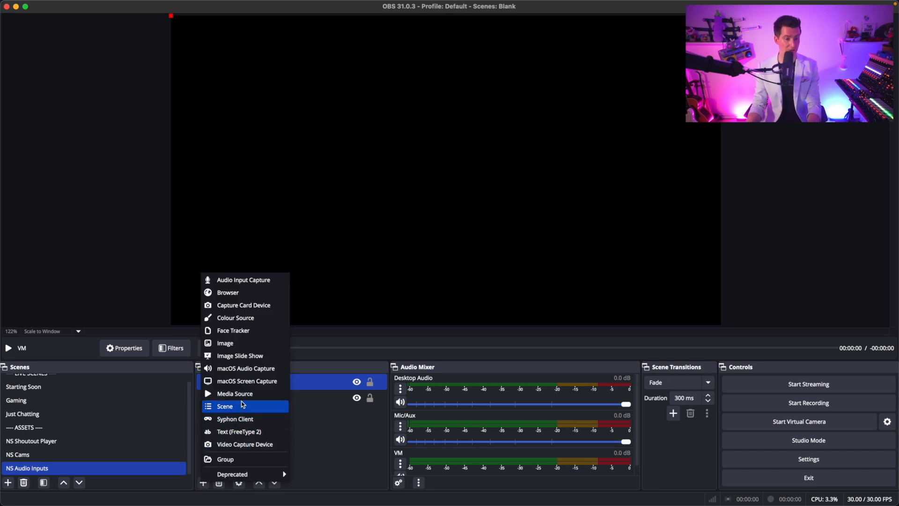
click(238, 431)
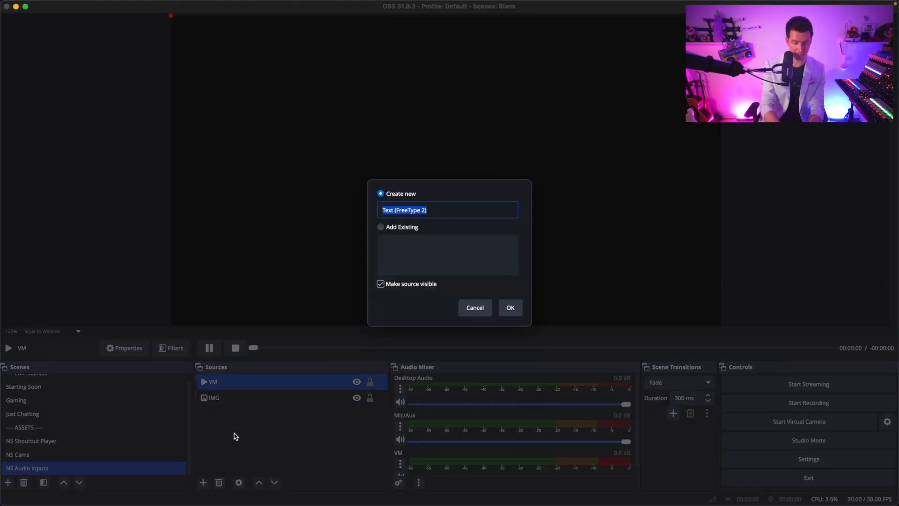
text(TXT)
key(Return)
Step: Add an Audio Input Capture source named "1 Mic" to the NS Audio Inputs scene, using the Default device
click(203, 482)
click(264, 280)
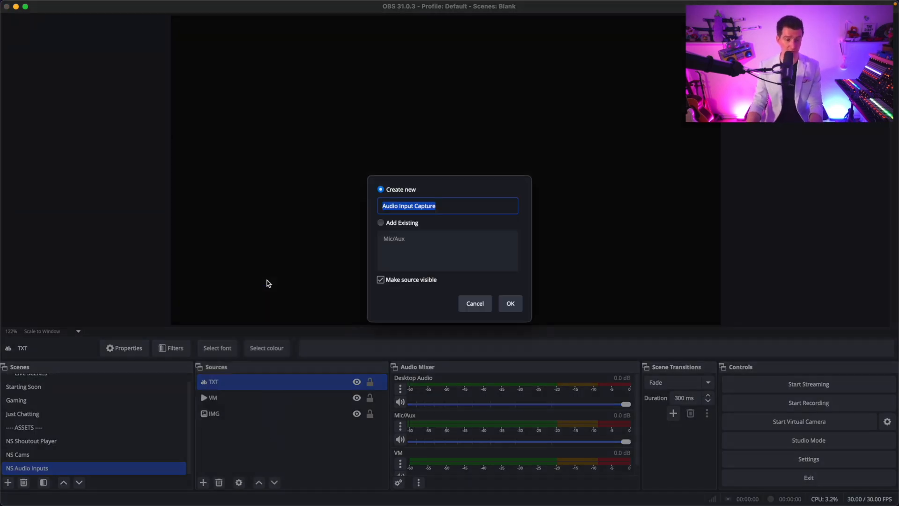
text(1 Mic)
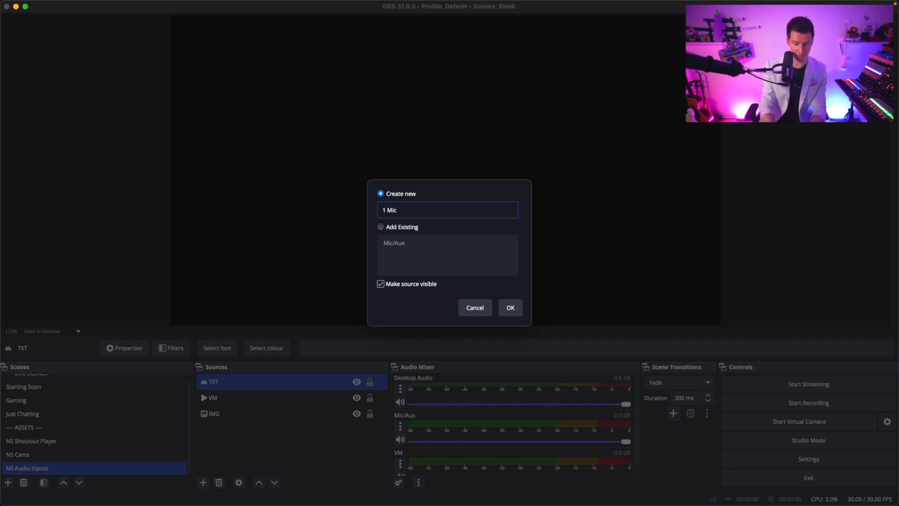
key(Return)
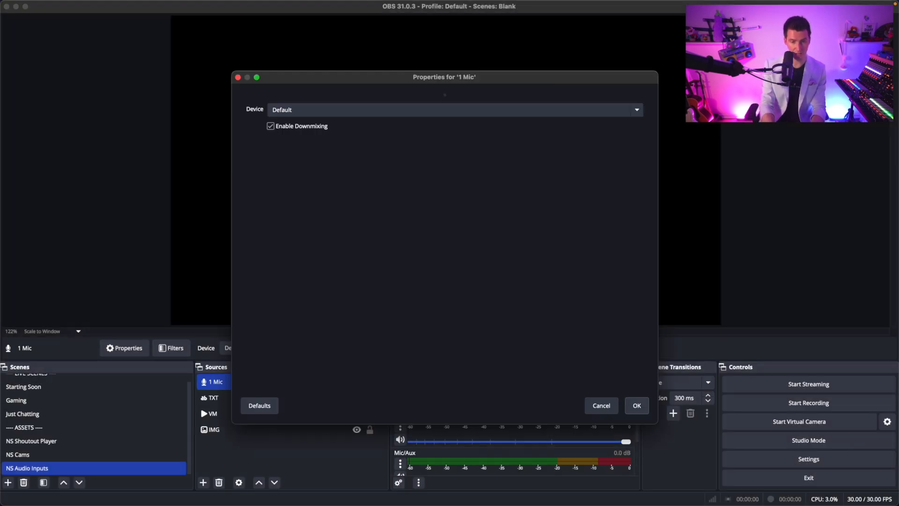
click(637, 406)
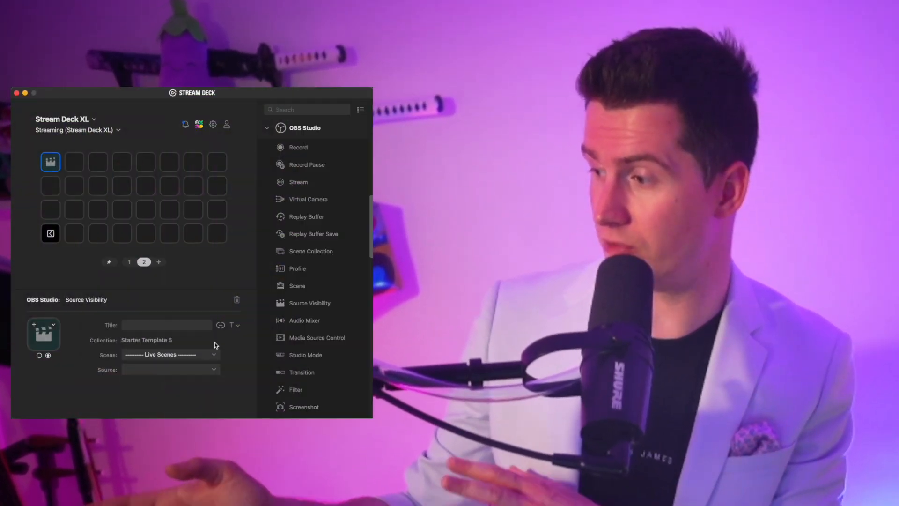
Step: In the Stream Deck app, set the Source Visibility action's scene to Starting Soon and open its source choices
click(215, 354)
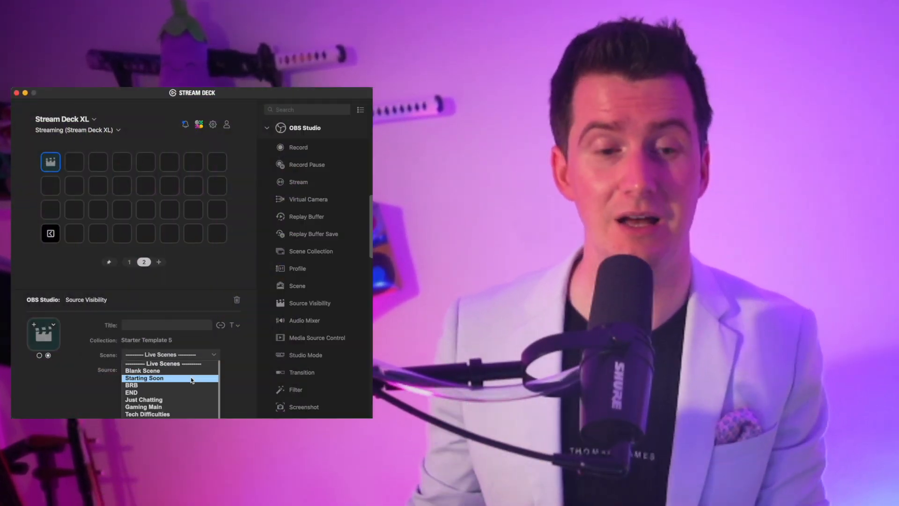
click(190, 378)
click(212, 370)
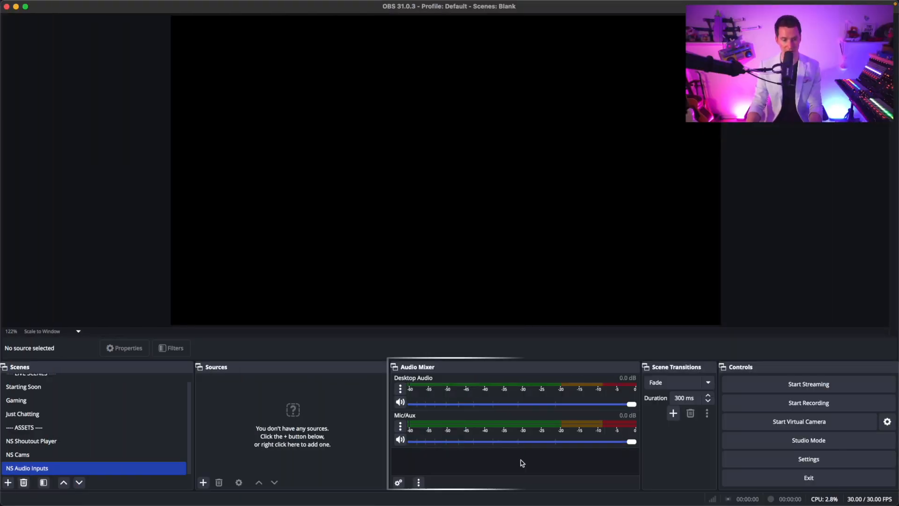
Step: Set audio monitoring for Desktop Audio to Monitor and Output in OBS's Advanced Audio Properties, then close the dialog
right_click(521, 460)
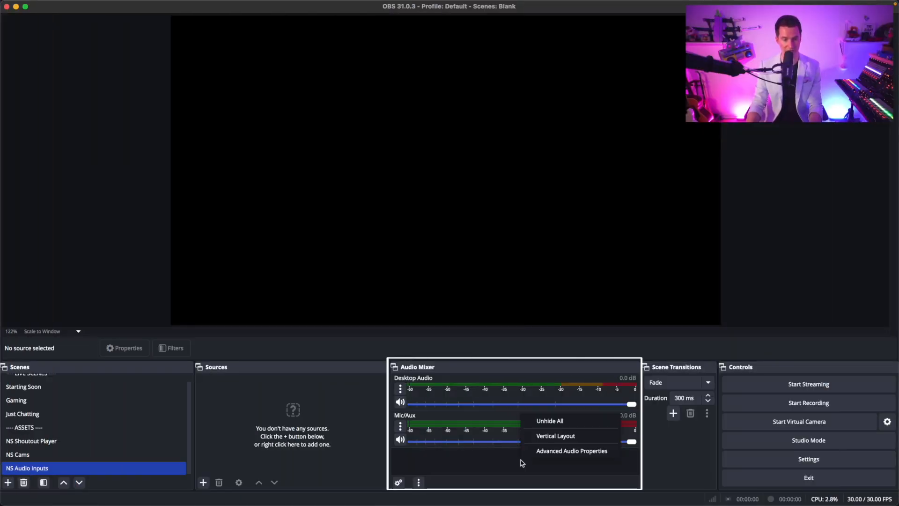
click(550, 457)
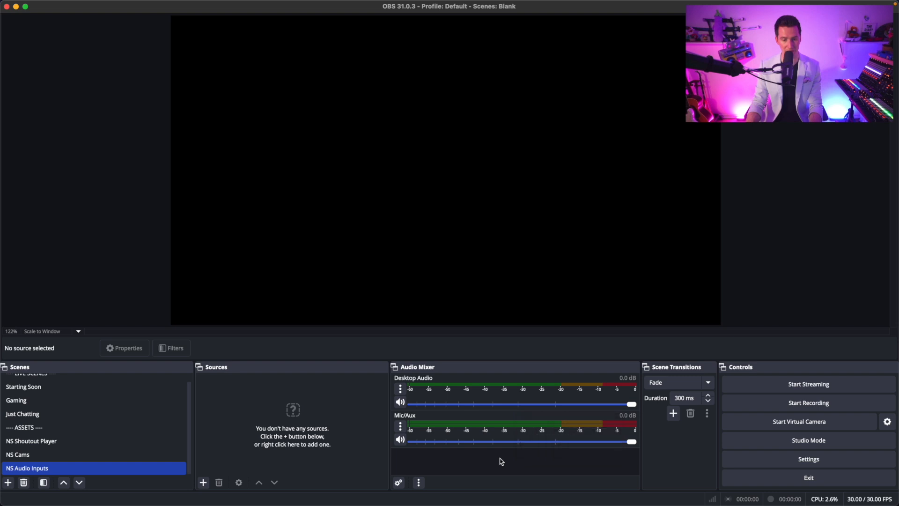
click(401, 426)
click(424, 415)
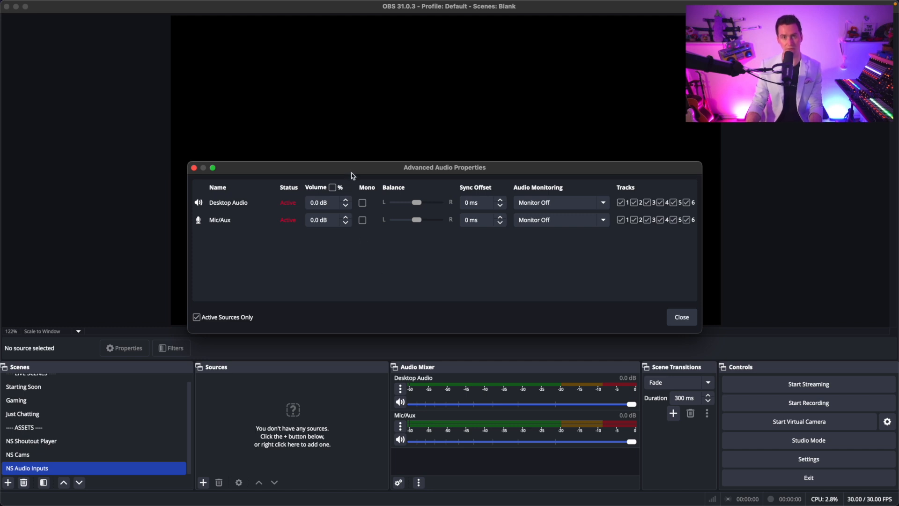
drag(353, 172, 287, 139)
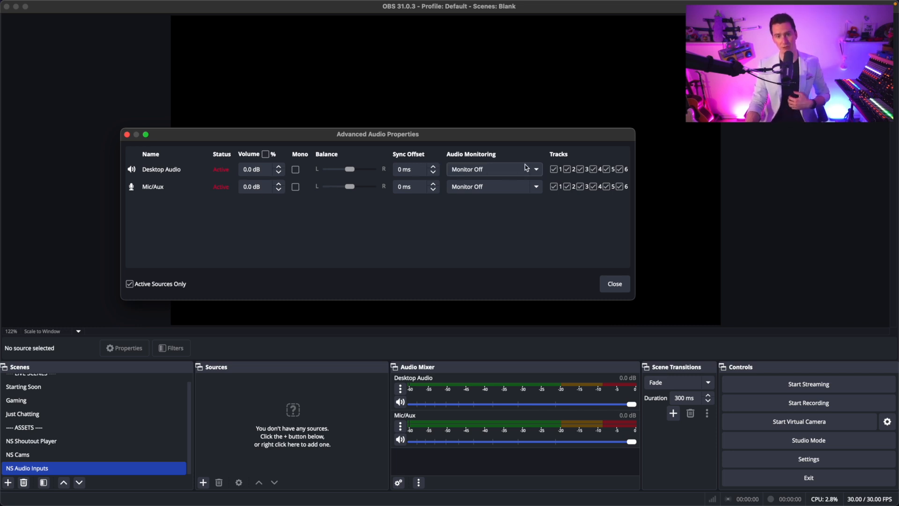
click(542, 169)
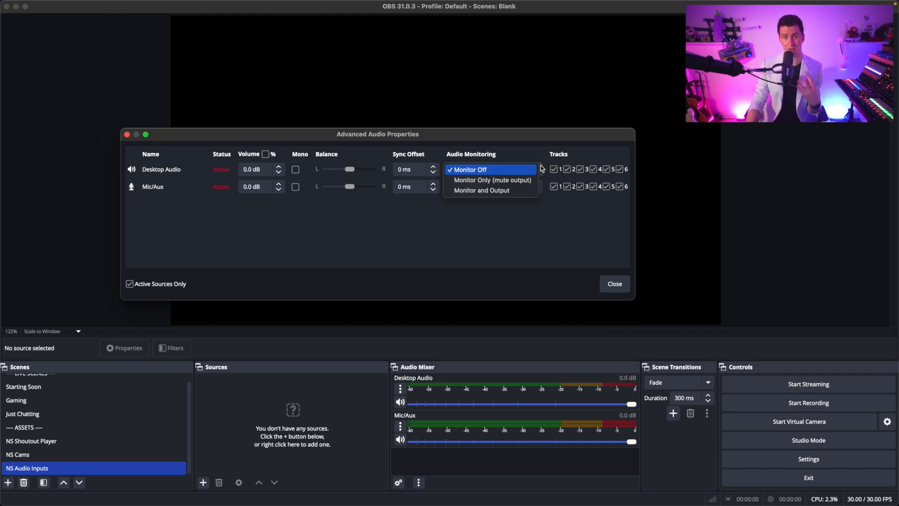
click(515, 190)
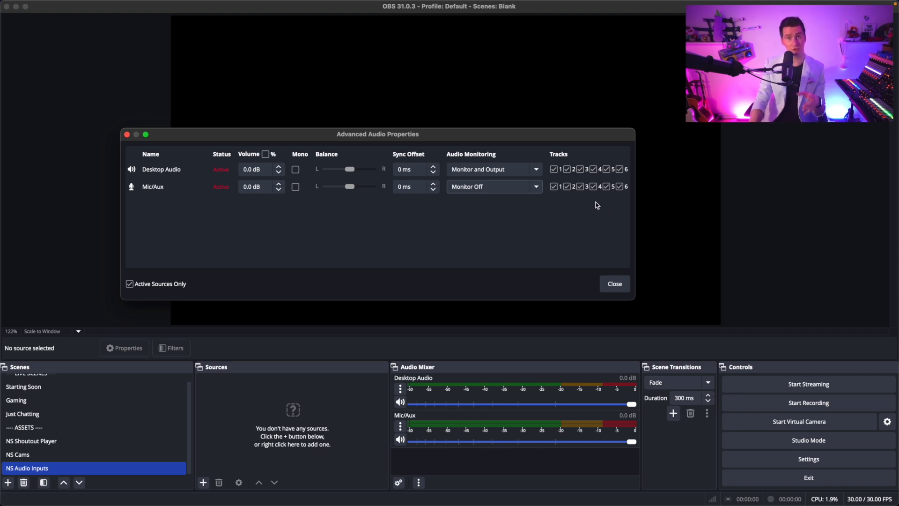
click(614, 286)
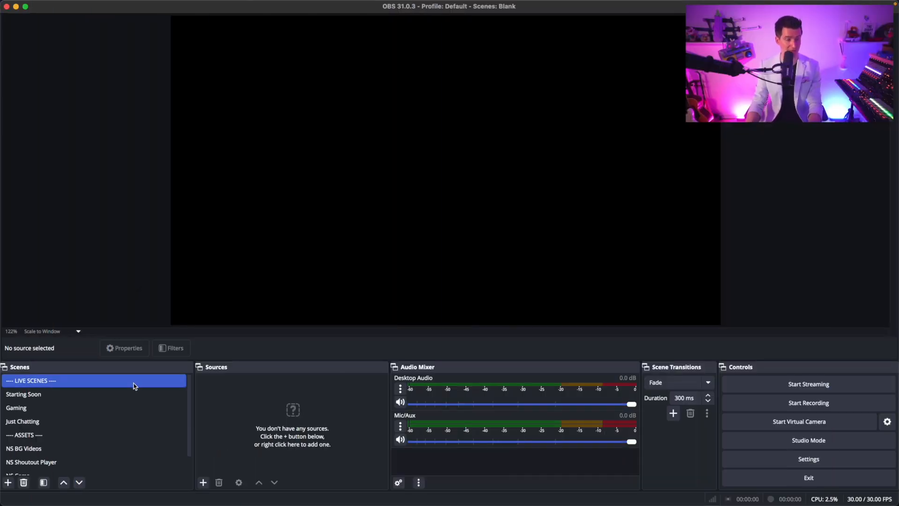
Step: Preview the BGV 1 source in the NS BG Videos scene by showing it and hiding it again
click(124, 434)
scroll(125, 434, down, 1)
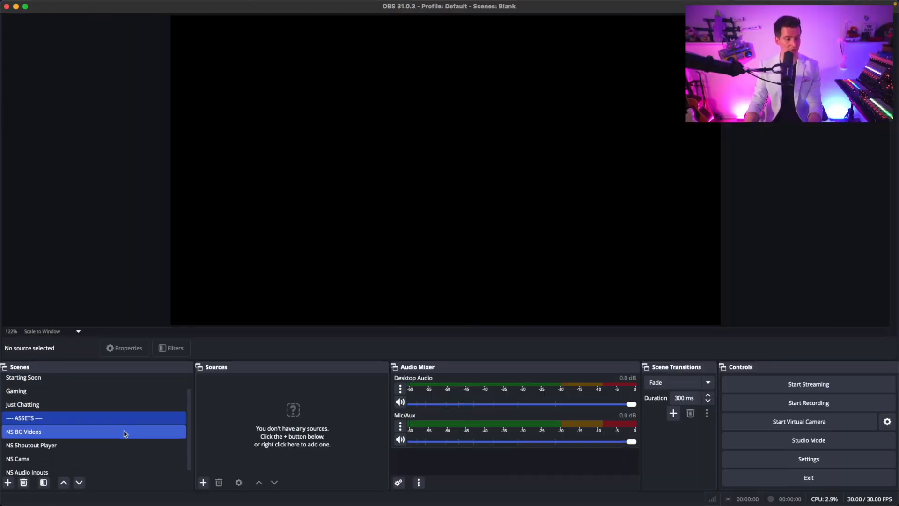
click(116, 431)
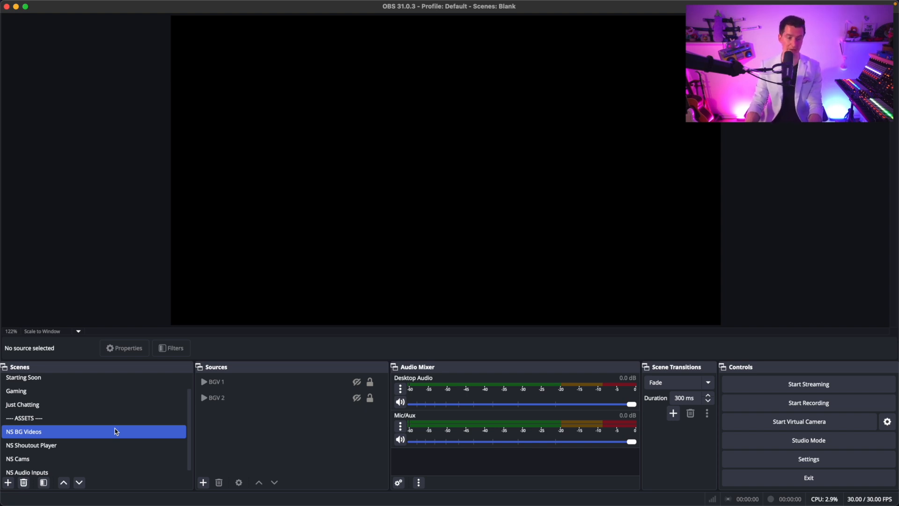
click(341, 396)
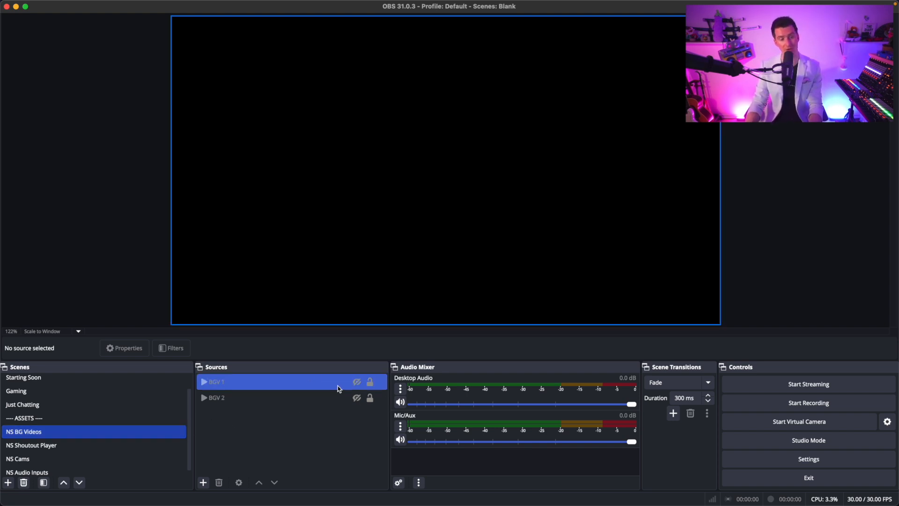
click(336, 432)
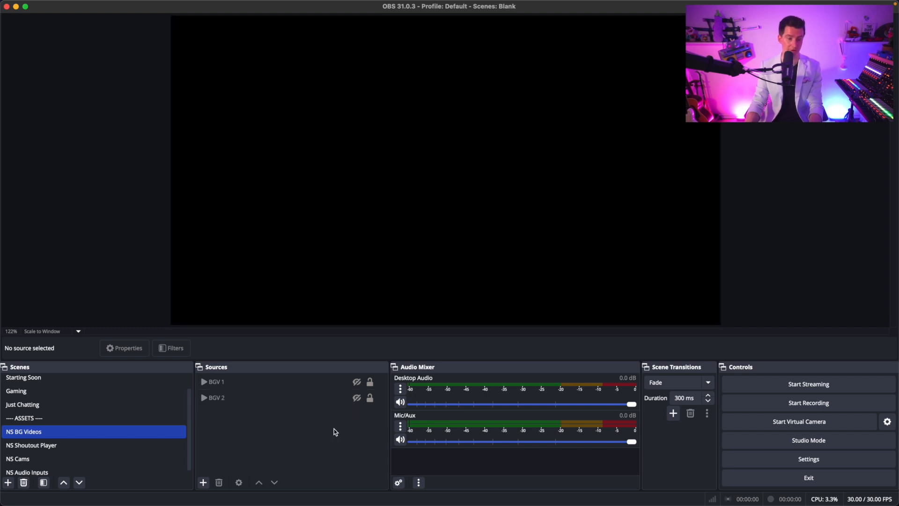
click(349, 397)
click(349, 381)
click(357, 382)
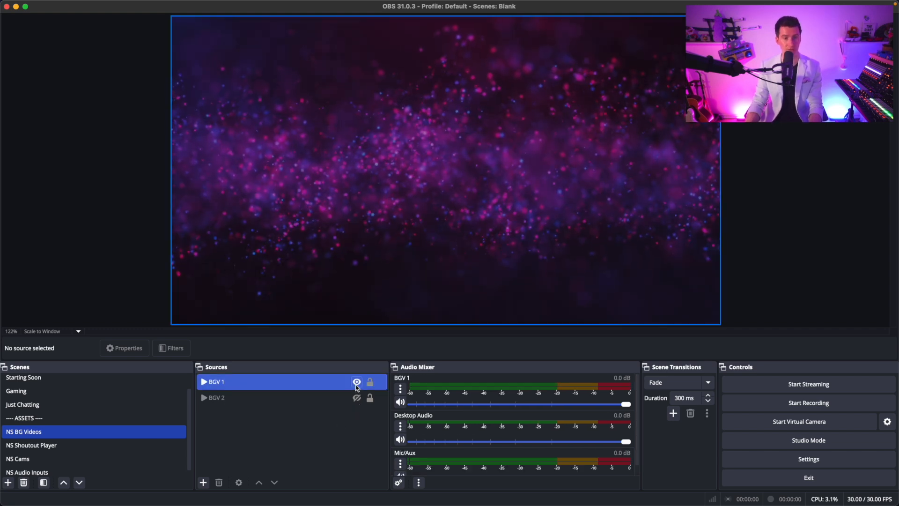
click(357, 385)
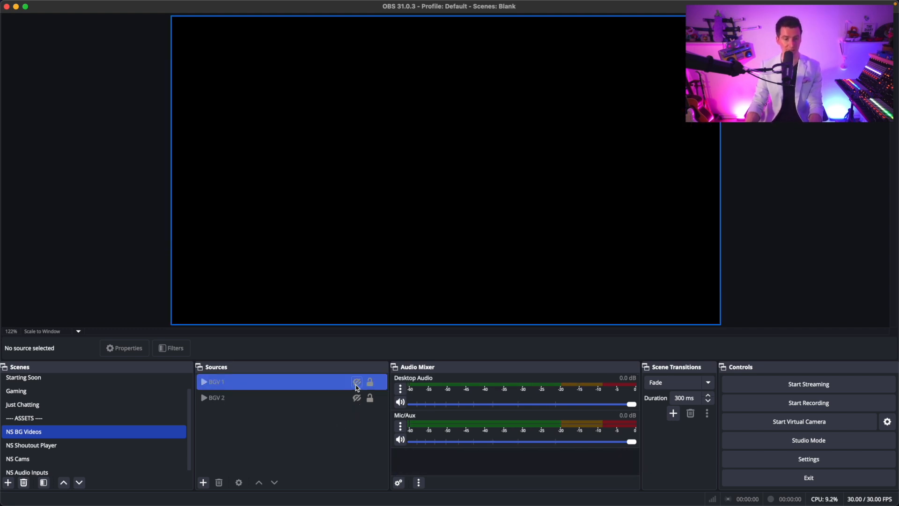
Step: Preview the BGV 2 source in the NS BG Videos scene, then hide it and clear the source selection
click(360, 401)
click(357, 398)
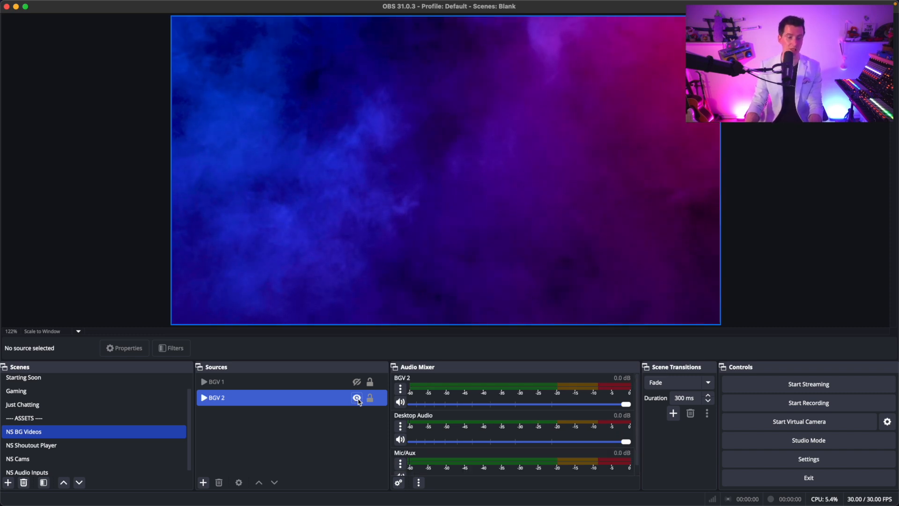
click(357, 398)
click(348, 430)
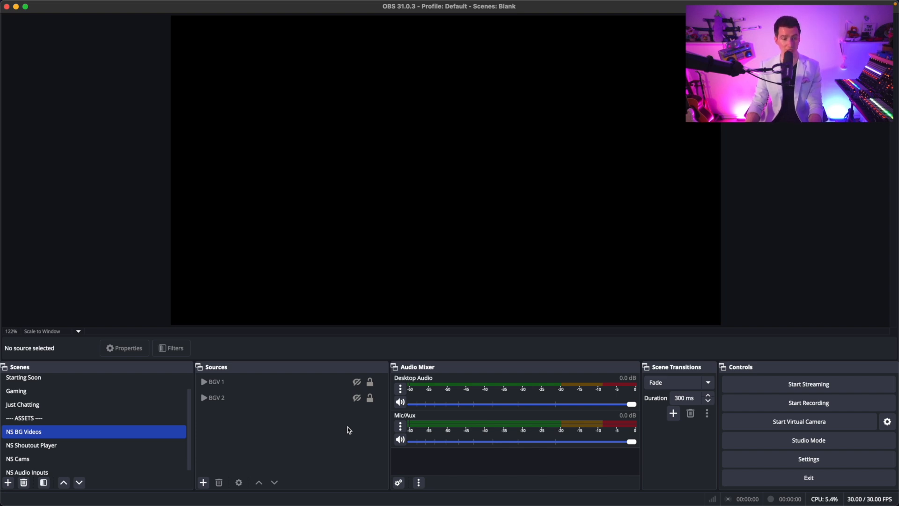
Step: Add the existing NS BG Videos scene as a visible nested source in the Starting Soon scene
click(146, 375)
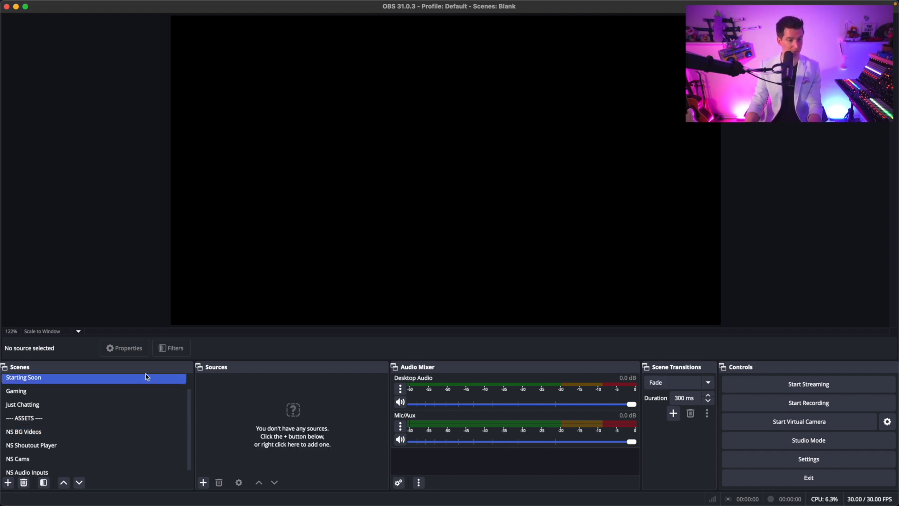
click(204, 482)
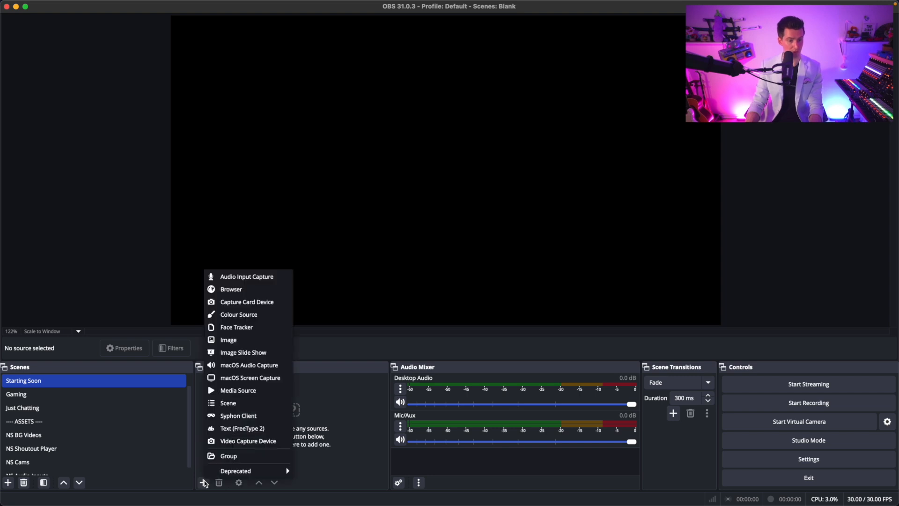
click(258, 403)
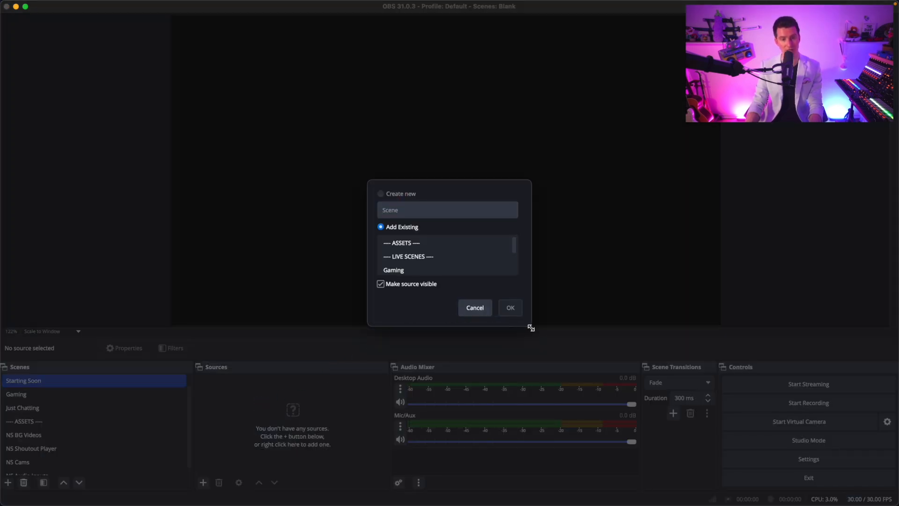
drag(532, 329, 523, 362)
click(418, 261)
click(415, 274)
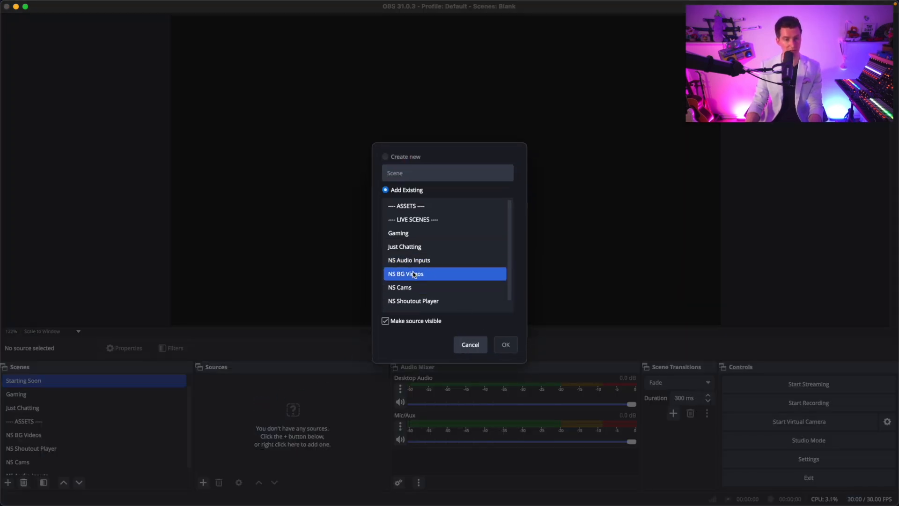
click(505, 345)
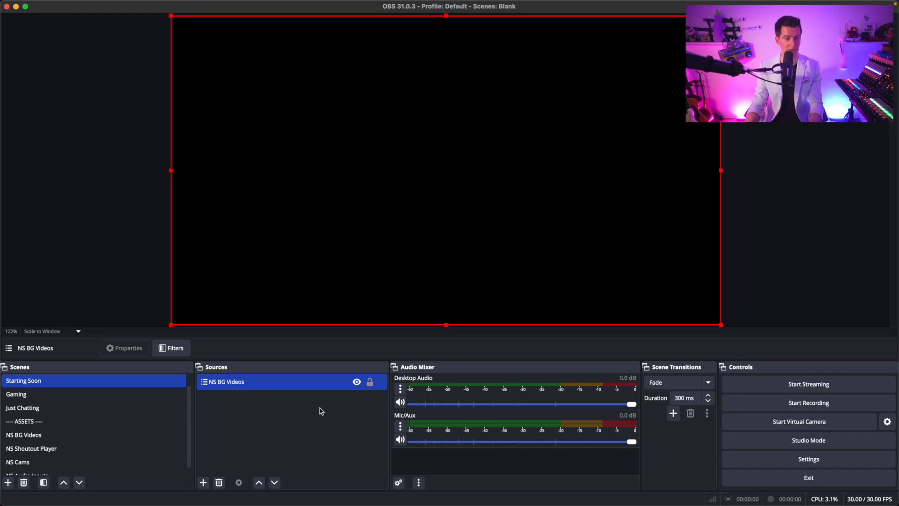
Step: Make BGV 1 visible in the NS BG Videos scene and check the background in the Starting Soon scene
click(126, 435)
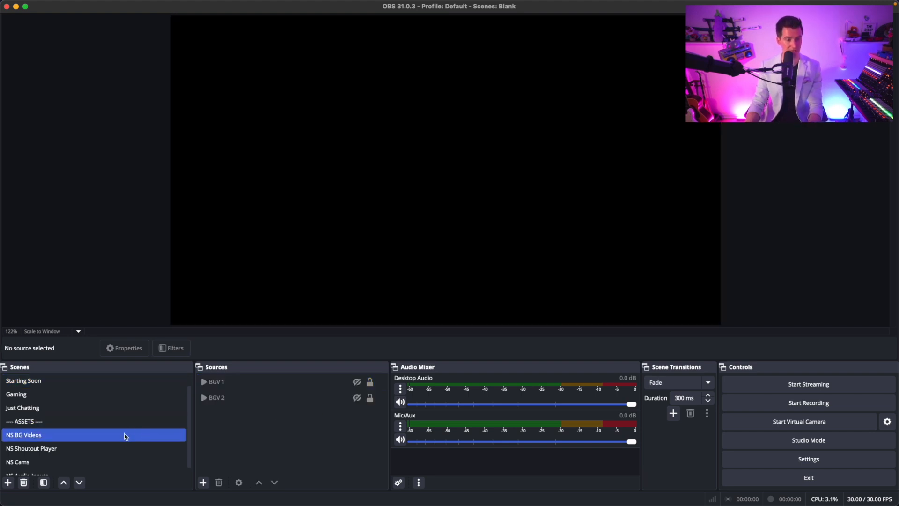
click(328, 382)
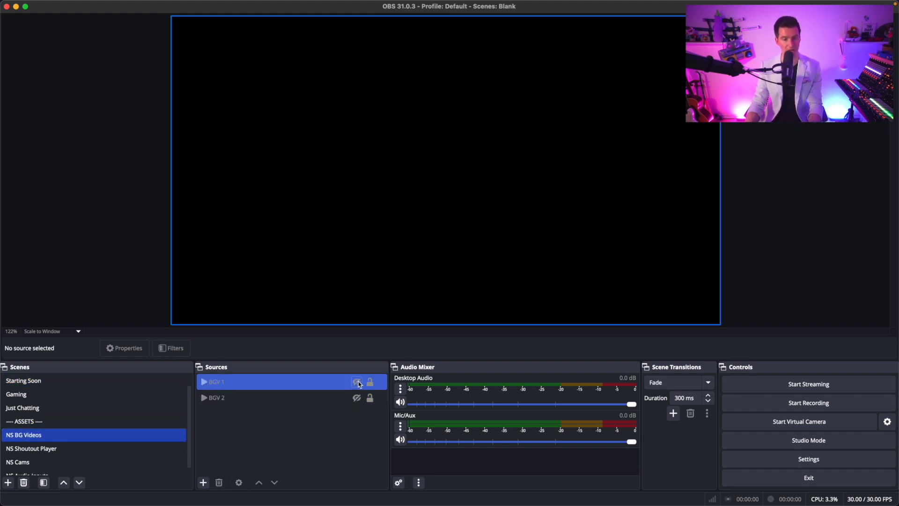
click(357, 382)
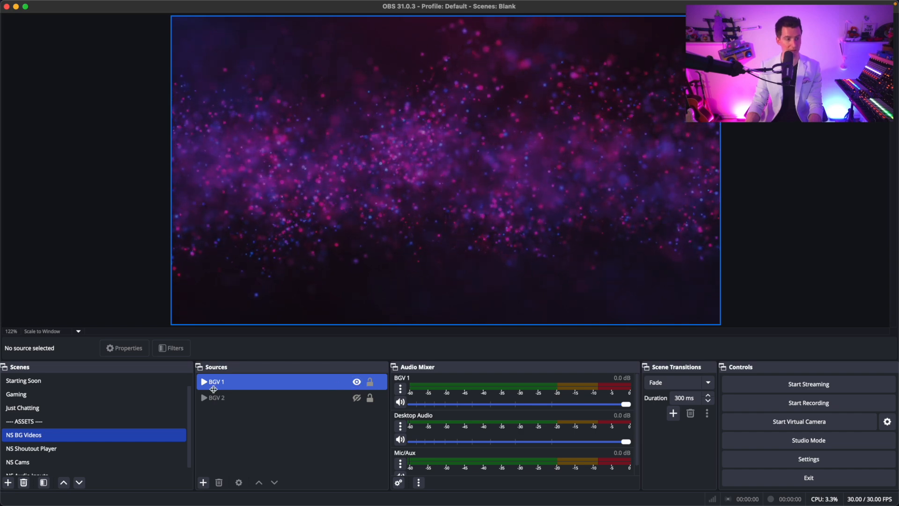
click(137, 380)
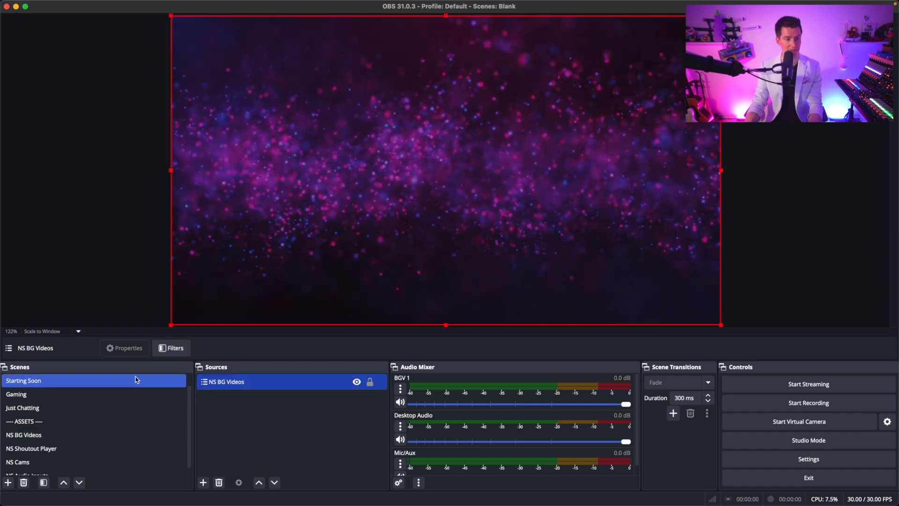
click(224, 415)
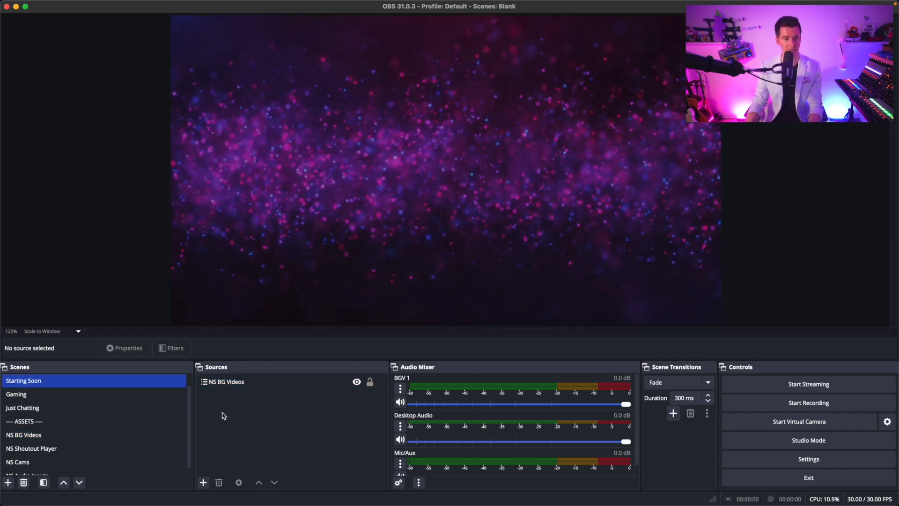
Step: Hide BGV 1 and show BGV 2 in the NS BG Videos scene, then check the Starting Soon scene
click(147, 433)
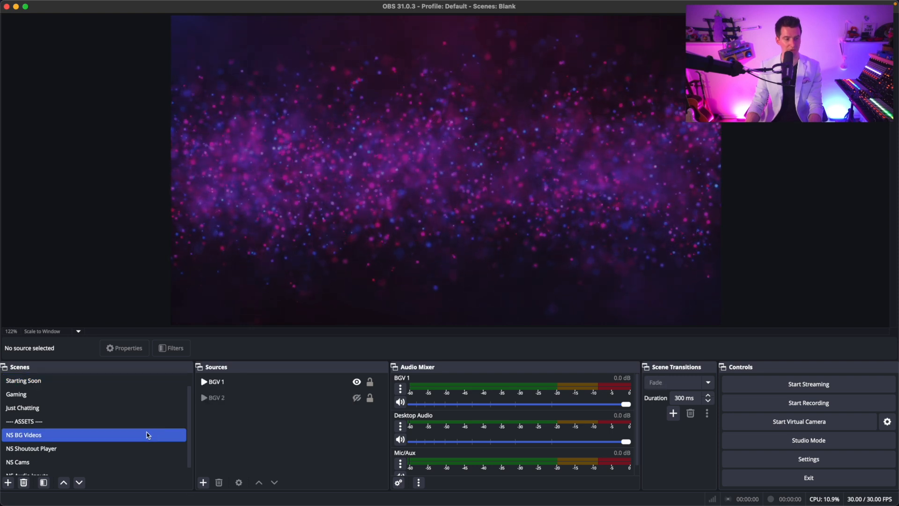
click(353, 398)
click(356, 382)
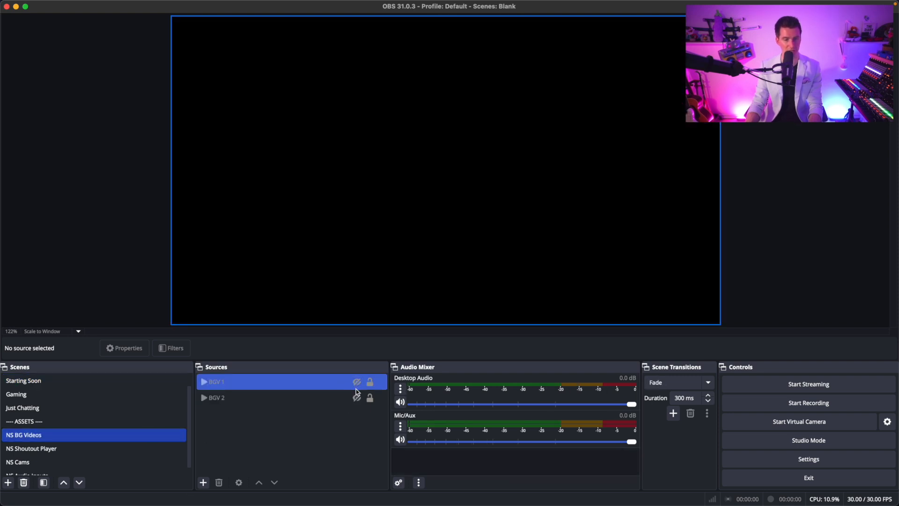
click(357, 398)
click(353, 408)
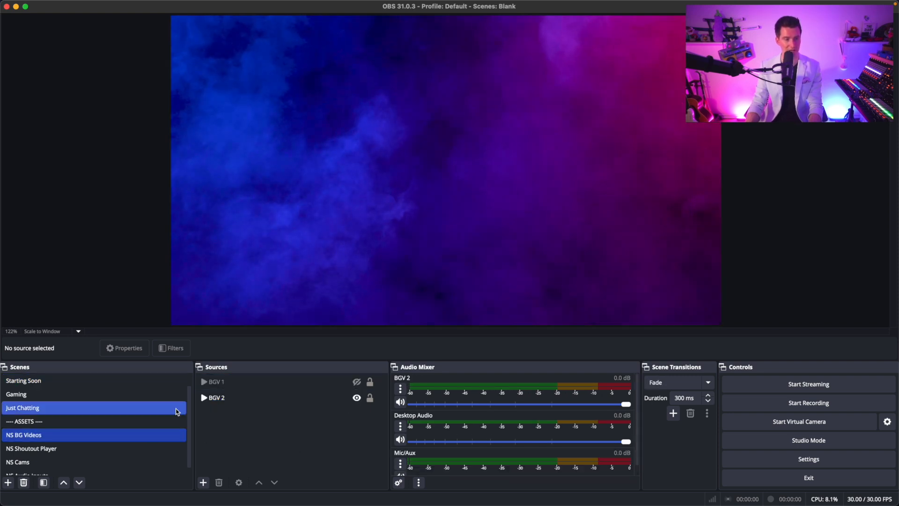
click(144, 386)
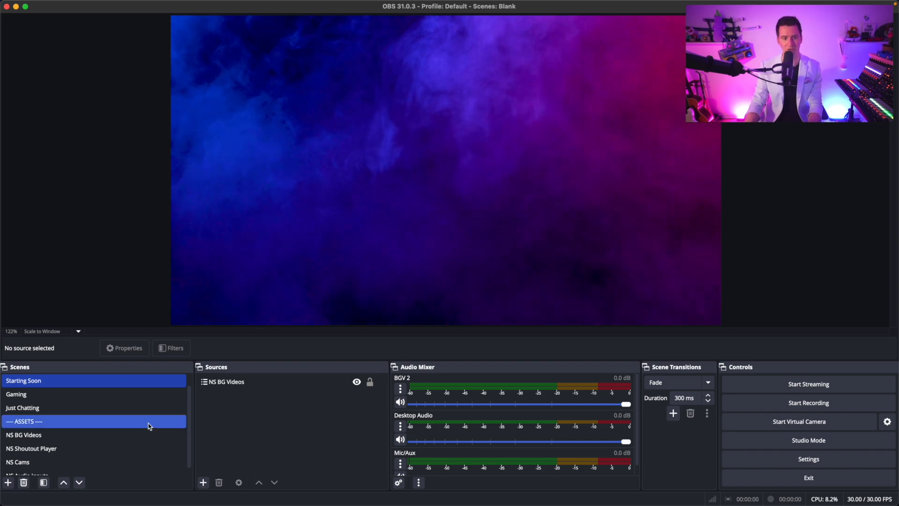
Step: In the NS BG Videos scene, switch visibility from BGV 2 to BGV 1 and back to BGV 2
click(134, 434)
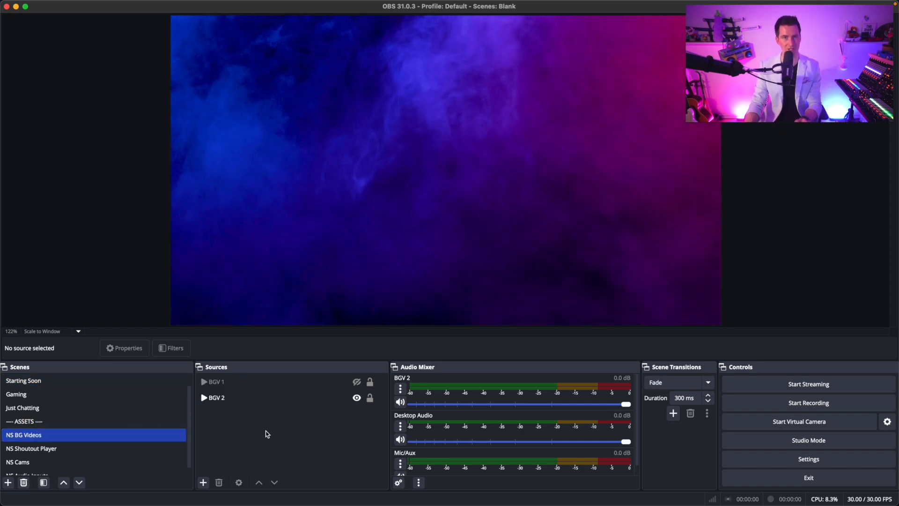
click(347, 400)
click(358, 398)
click(349, 383)
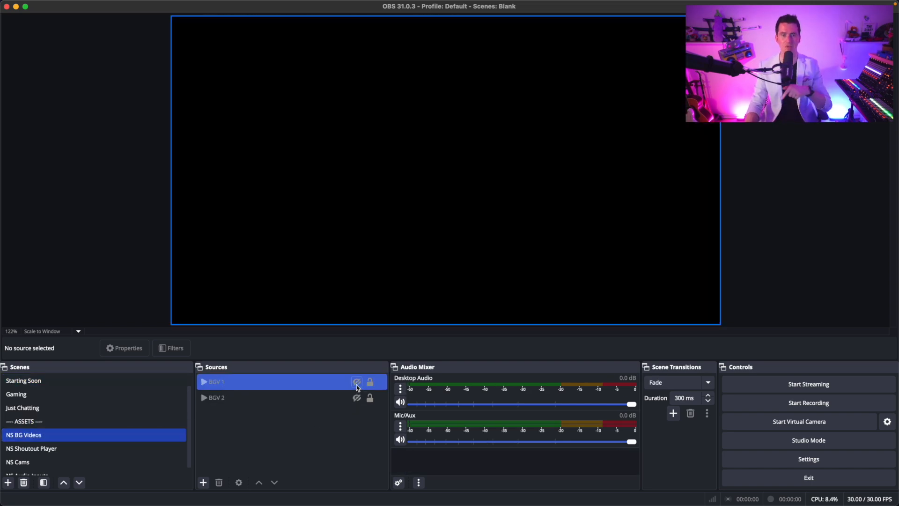
click(357, 382)
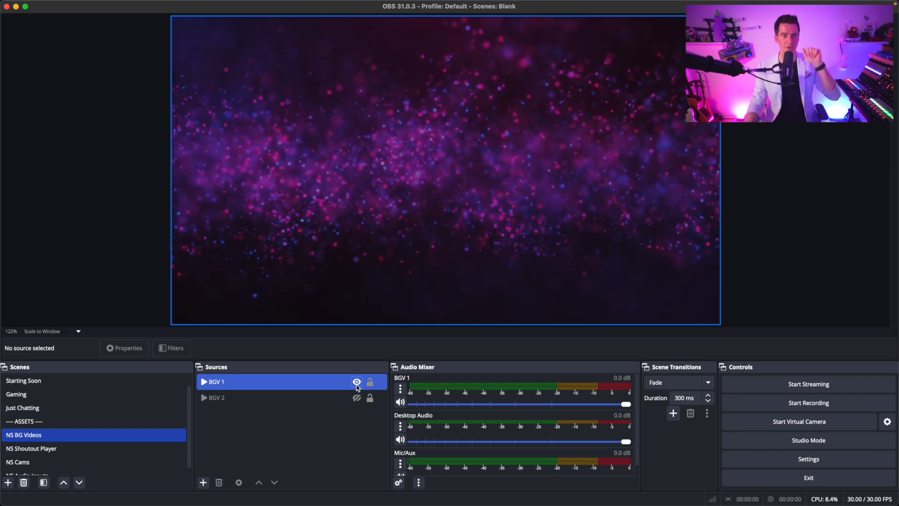
click(357, 382)
click(357, 397)
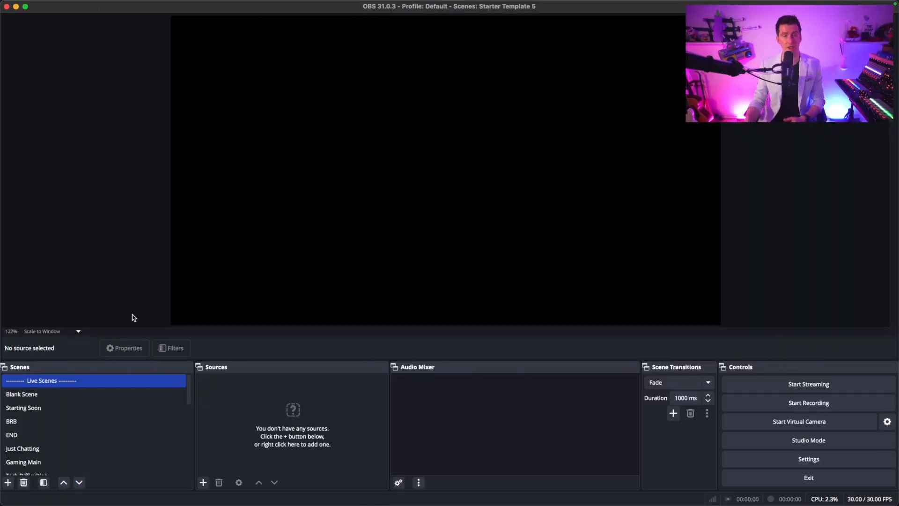
Step: Open the scene collection importer, close it without importing, and check the list of available scene collections
mouse_move(240, 2)
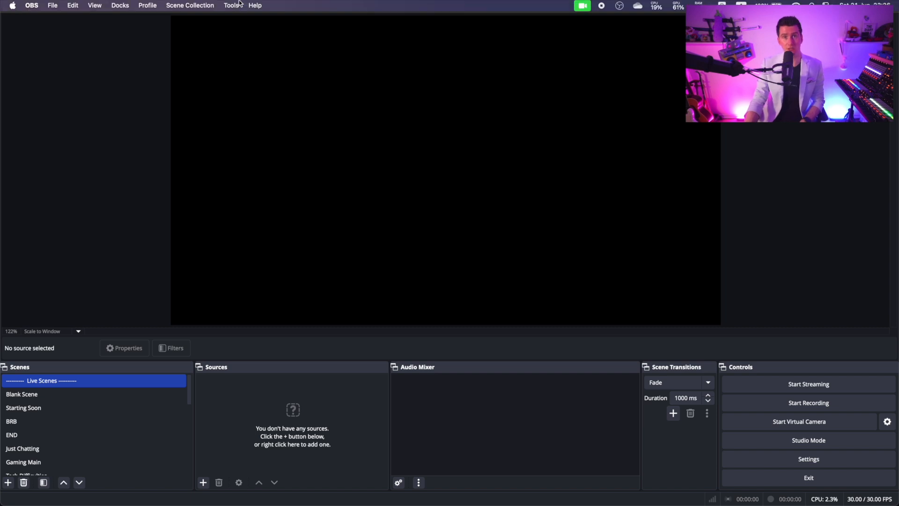
click(192, 6)
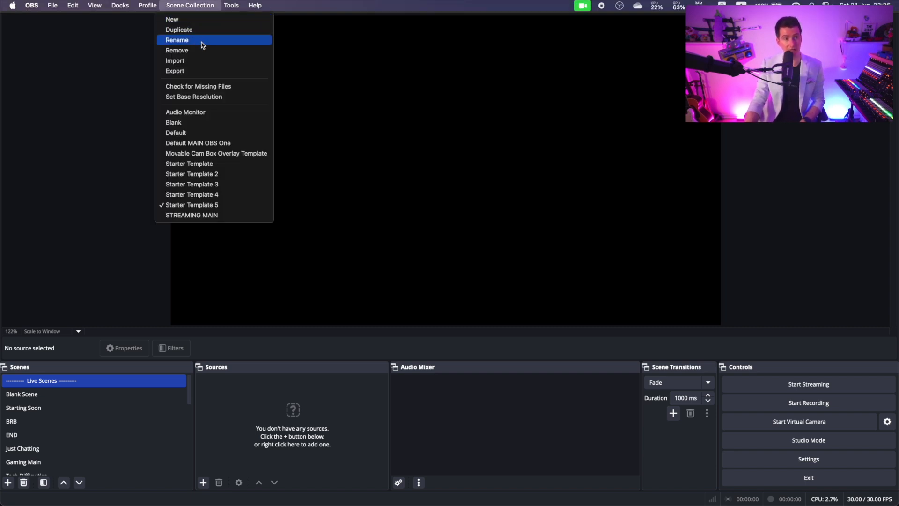
click(204, 65)
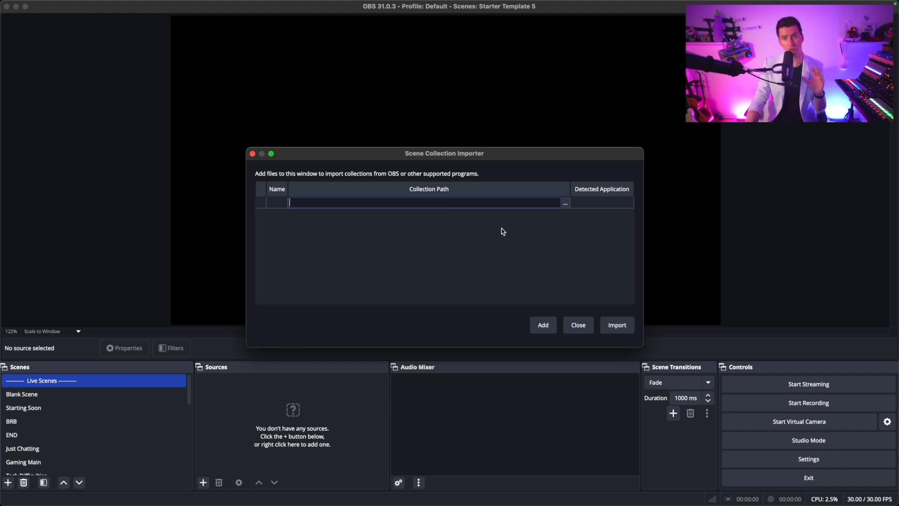
click(578, 325)
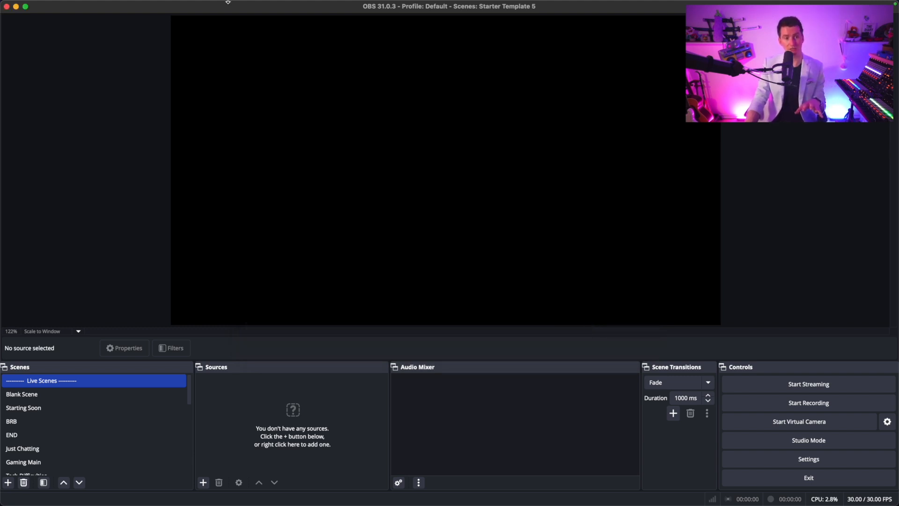
click(190, 5)
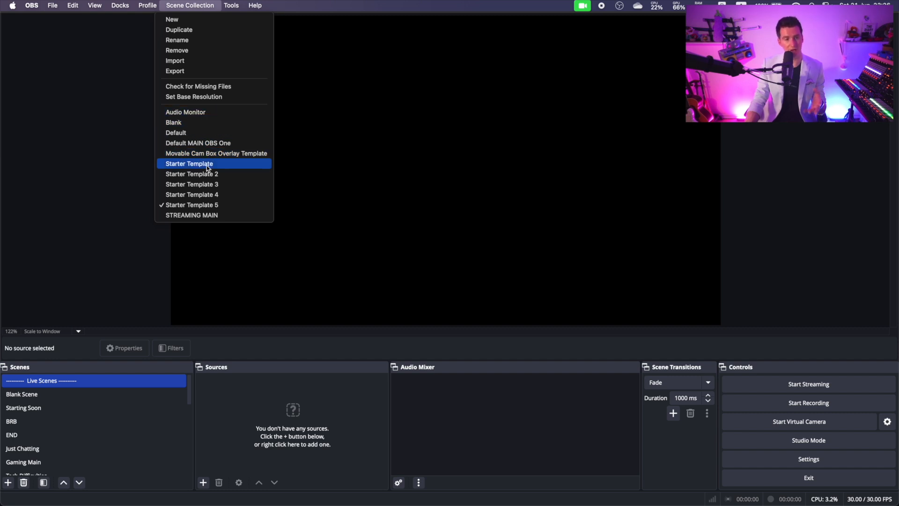
click(120, 200)
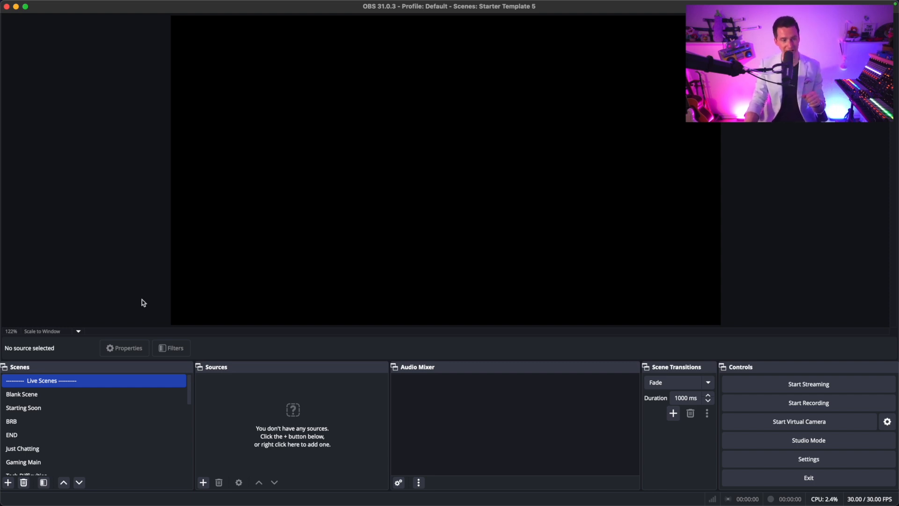
Step: Look through the template's scene list, from the Live Scenes group to the start of the Assets group
scroll(132, 444, down, 5)
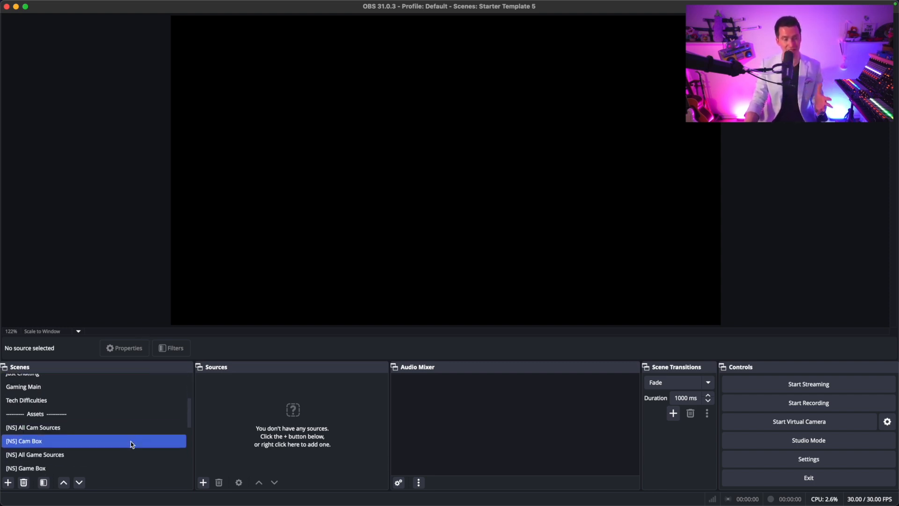
scroll(120, 404, up, 5)
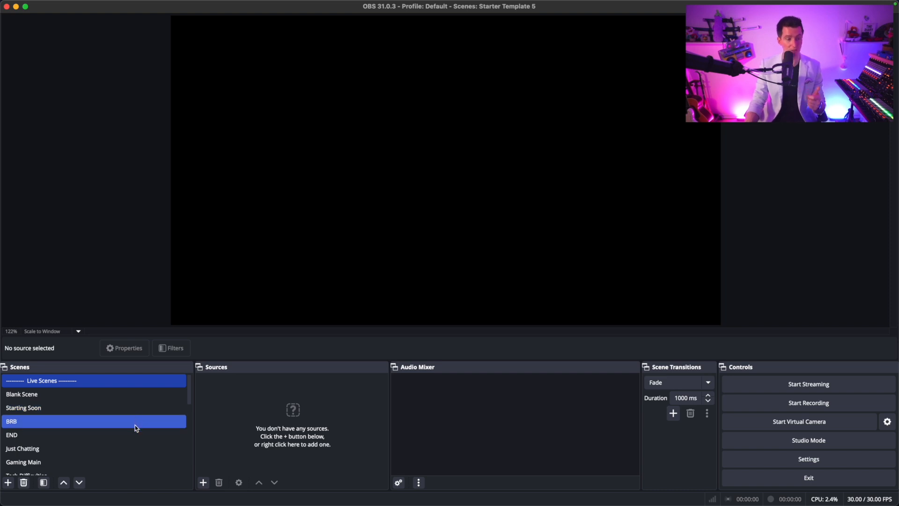
scroll(135, 430, down, 2)
scroll(135, 426, down, 1)
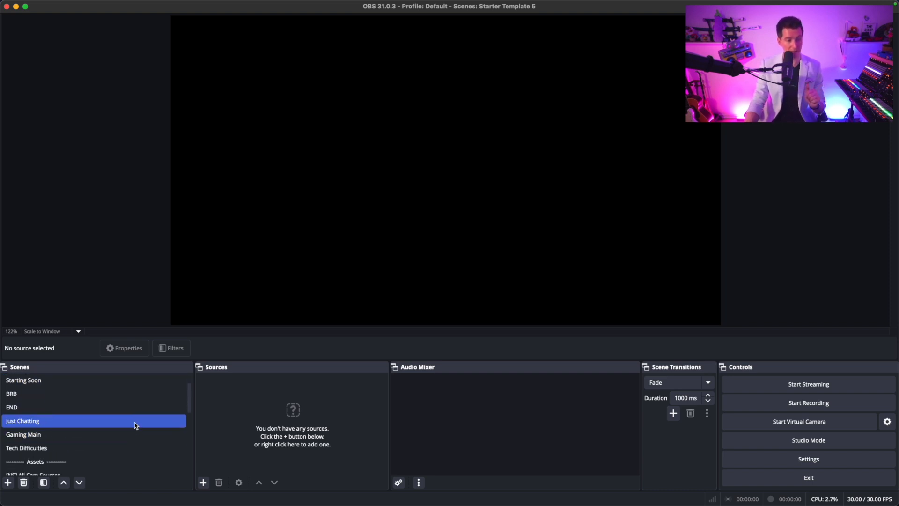
scroll(135, 426, down, 2)
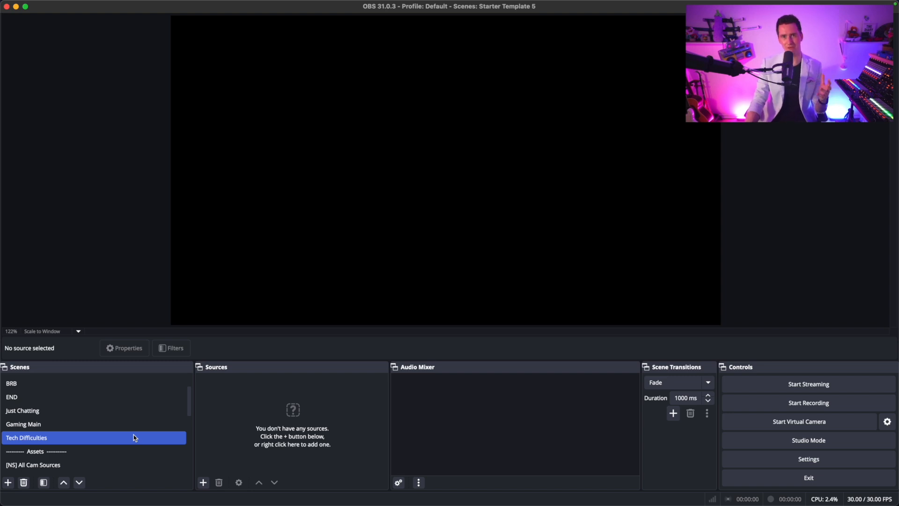
scroll(135, 437, down, 5)
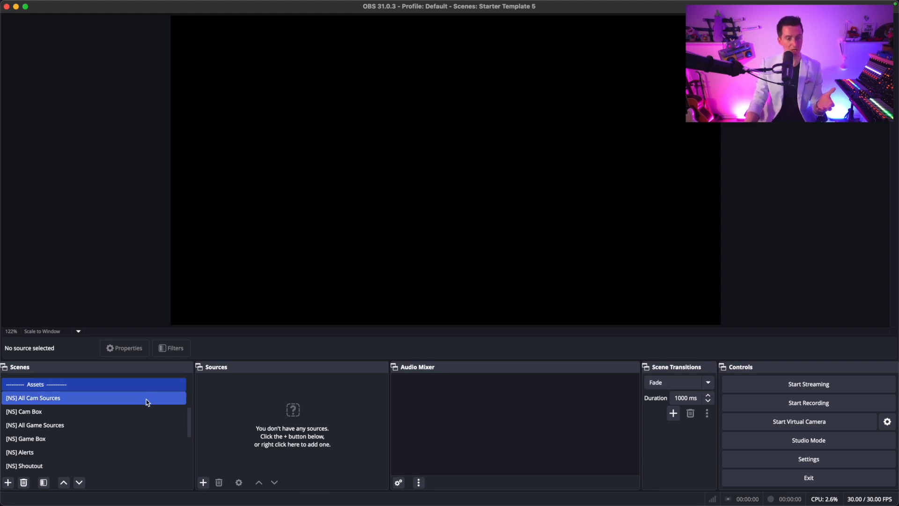
Step: Review the sources of the [NS] All Cam Sources scene and hide the Cam Box Overlay in the [NS] Cam Box scene
click(148, 403)
click(227, 384)
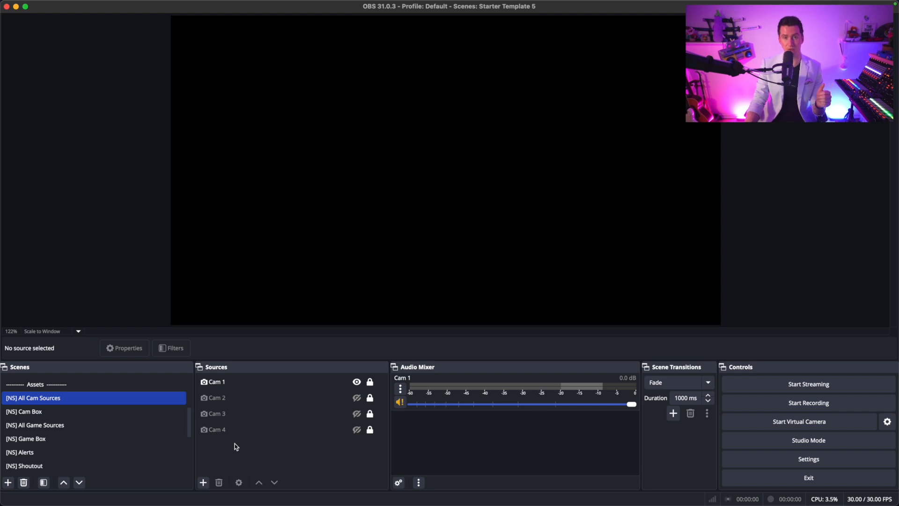
click(136, 418)
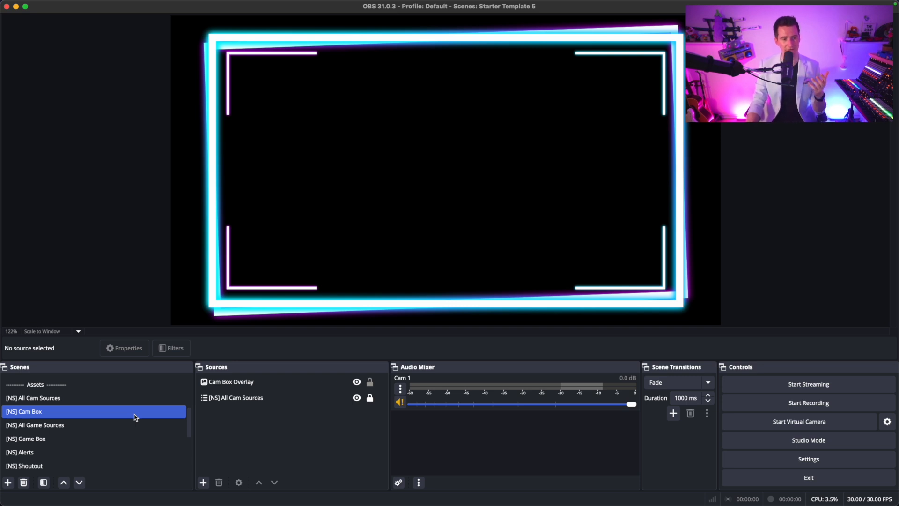
click(321, 380)
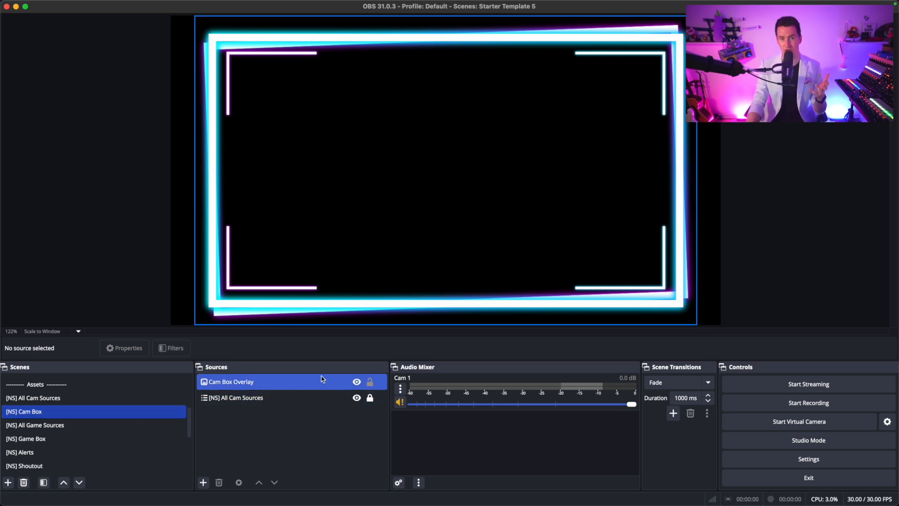
click(357, 383)
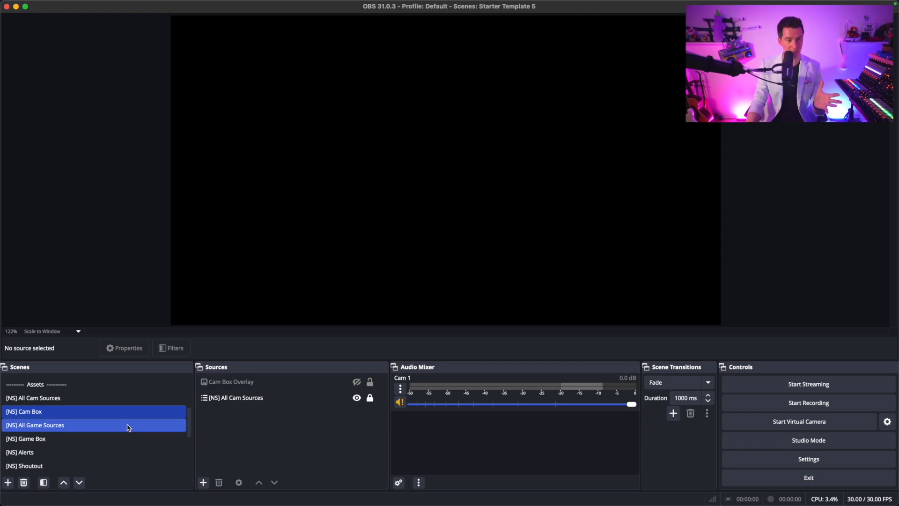
Step: Review the [NS] All Game Sources scene, and preview the Game Box Overlay in [NS] Game Box before hiding it again
click(129, 426)
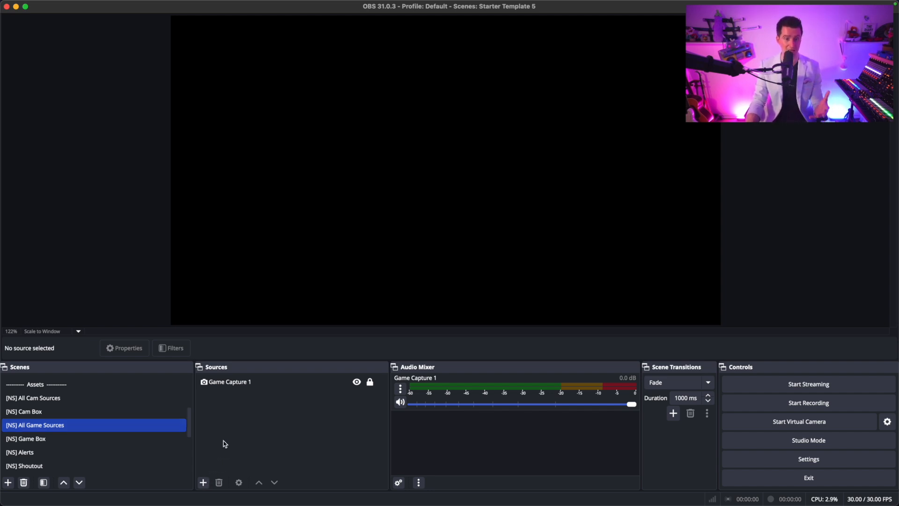
click(150, 441)
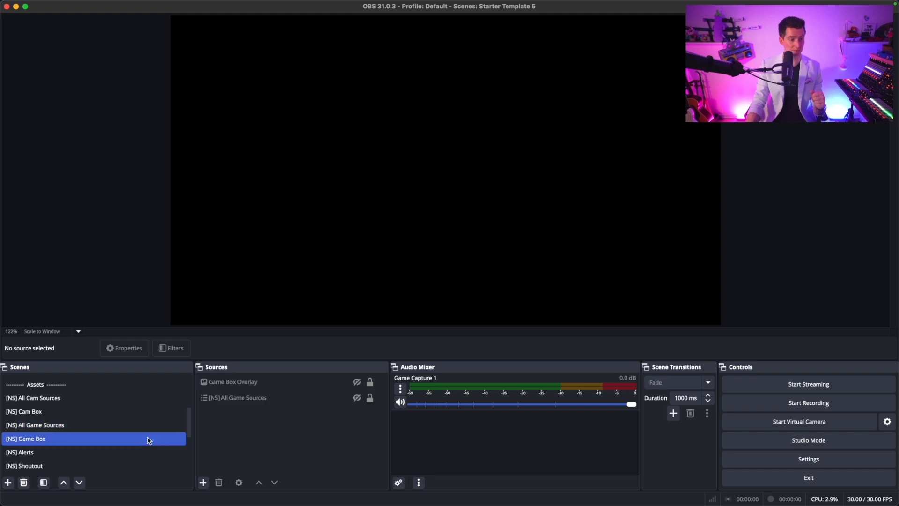
click(358, 382)
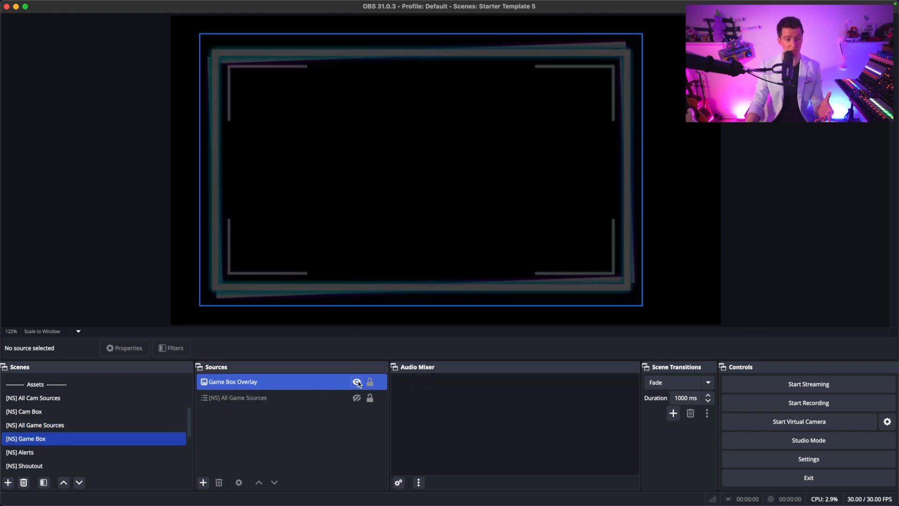
click(358, 383)
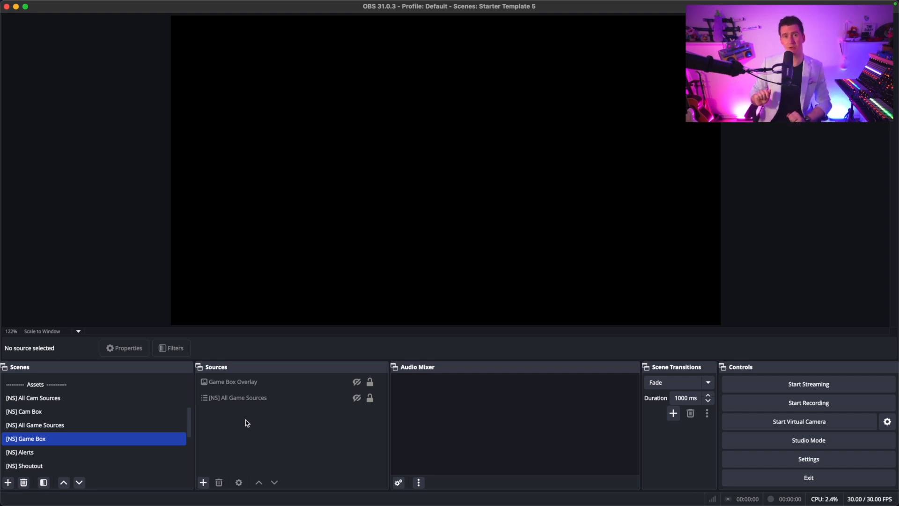
Step: Inspect the sources in the [NS] Alerts, [NS] Shoutout and [NS] Video Overlays asset scenes
scroll(157, 435, down, 3)
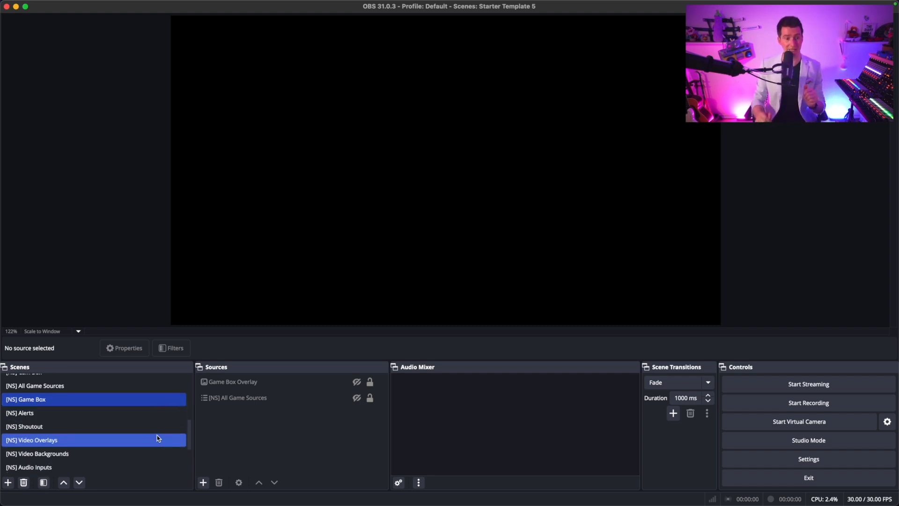
click(143, 412)
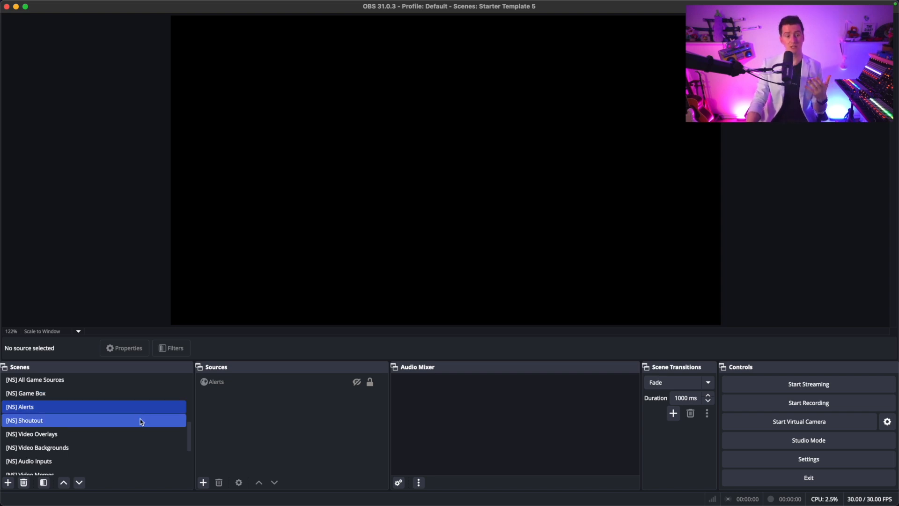
click(140, 419)
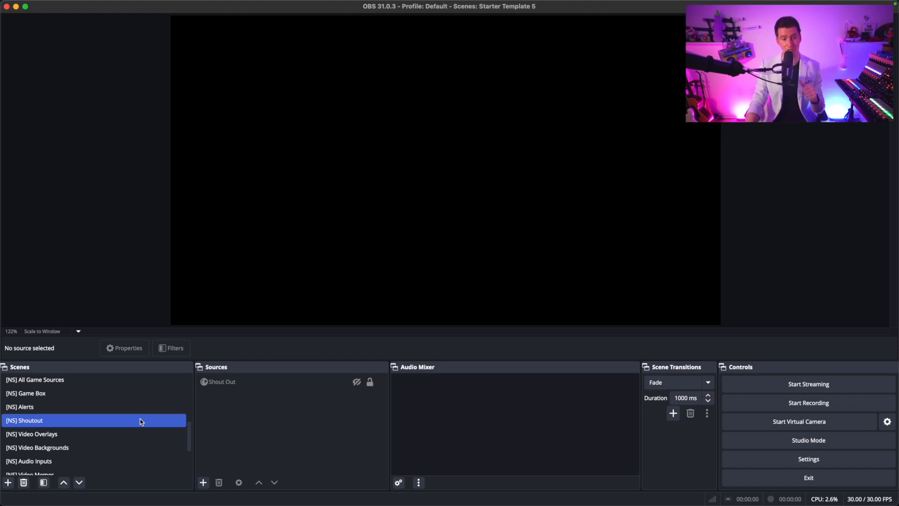
scroll(140, 420, down, 3)
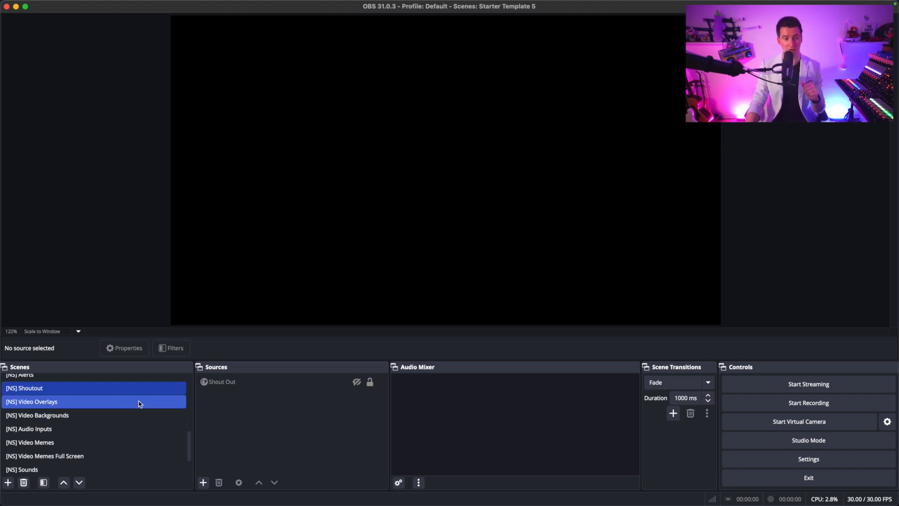
click(140, 402)
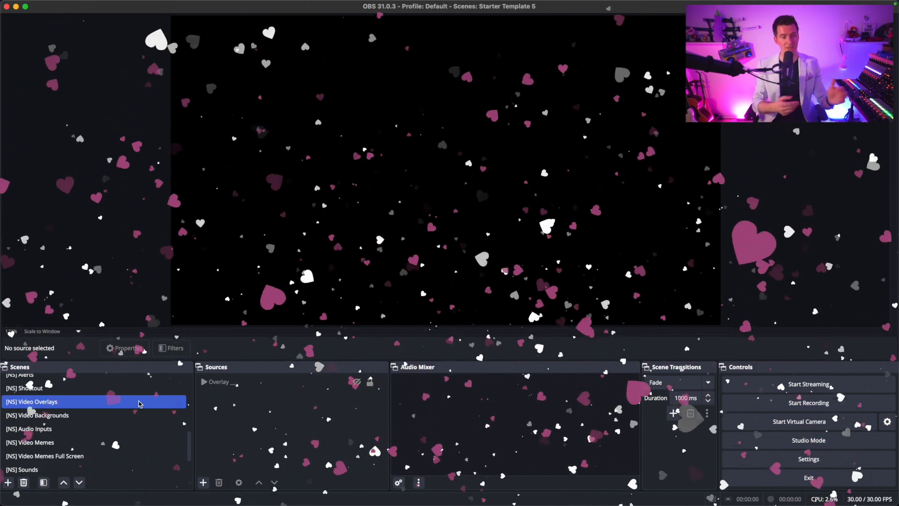
shift+click(139, 414)
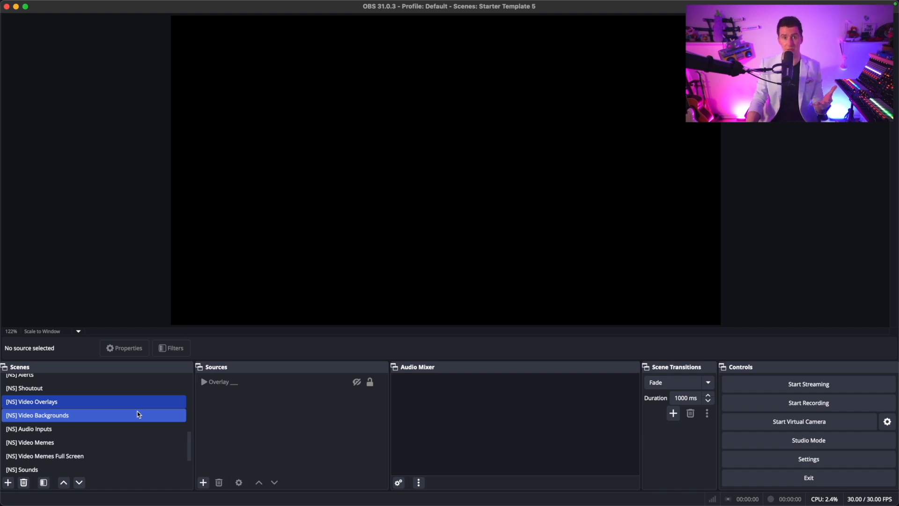
Step: Open the [NS] Audio Inputs scene and review its Spotify, Mic, Wave Link and Game Capture audio sources
click(141, 430)
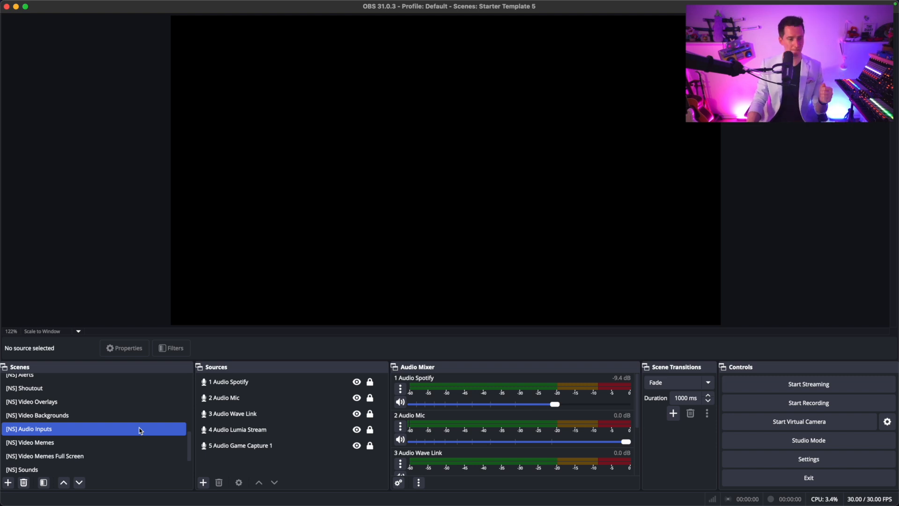
click(276, 383)
click(287, 396)
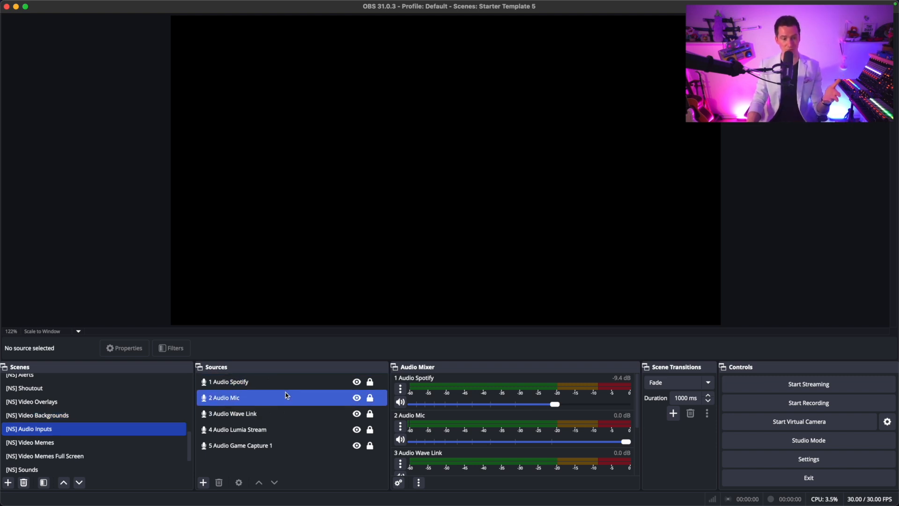
click(293, 412)
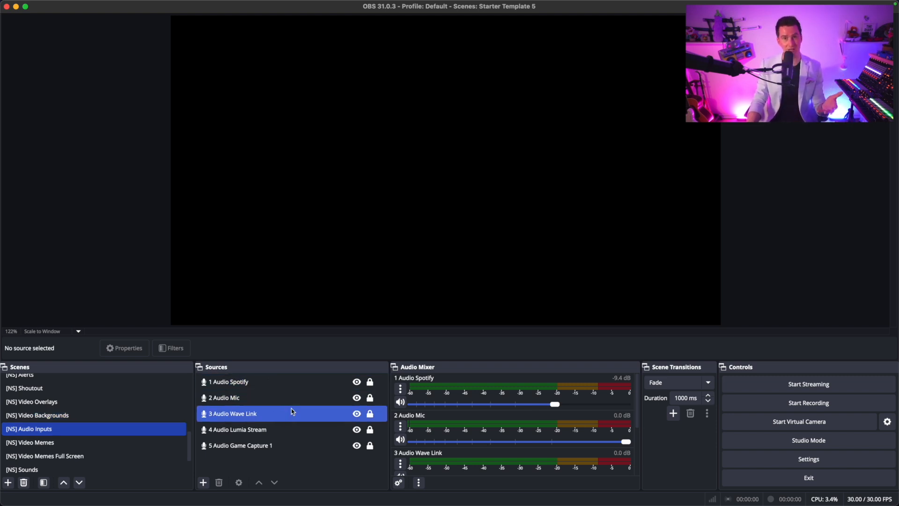
click(253, 447)
click(228, 476)
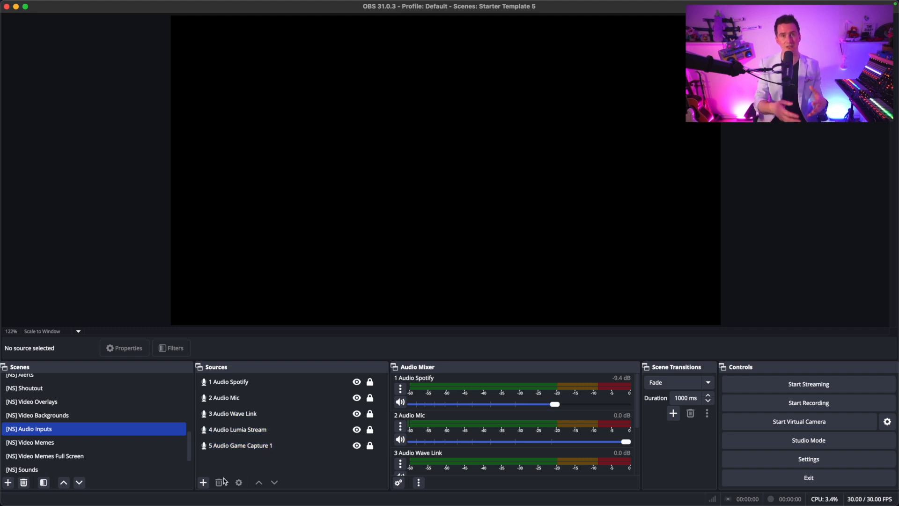
Step: Review the [NS] Video Memes and [NS] Sounds scenes and the Other divider at the end of the scene list
click(140, 440)
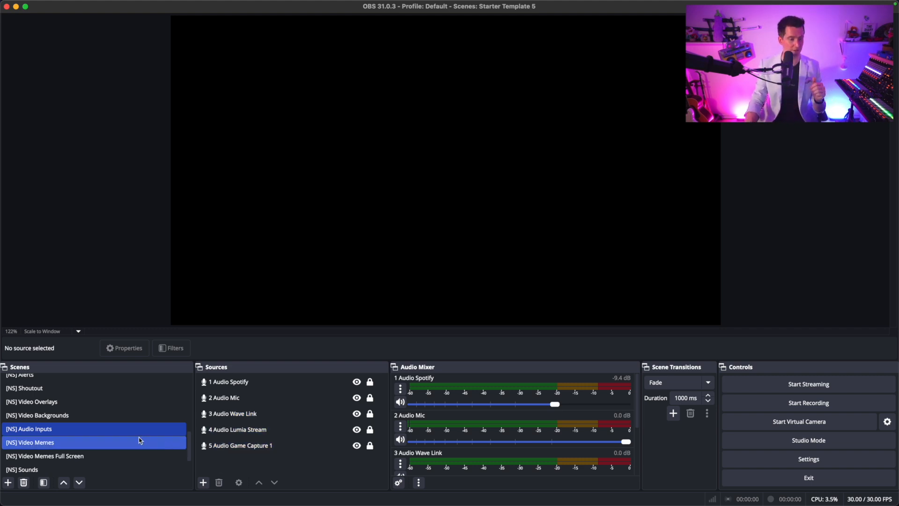
scroll(140, 441, down, 3)
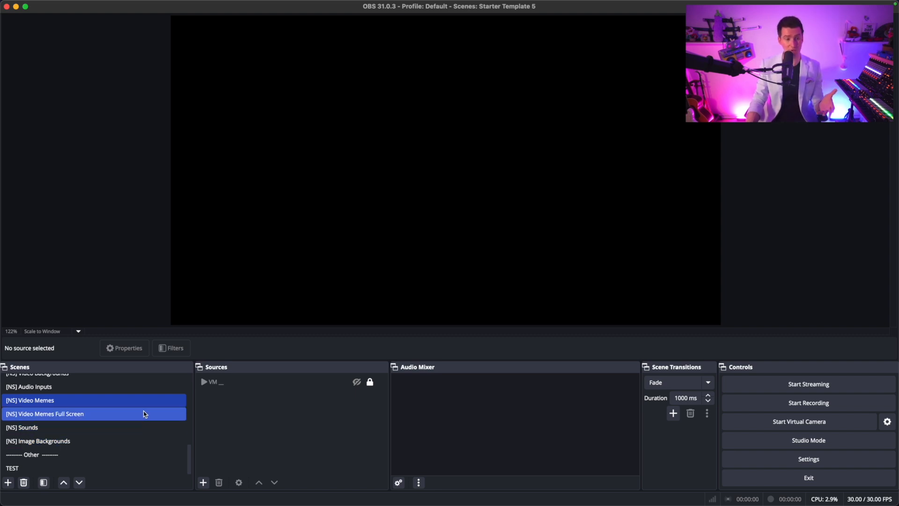
click(142, 426)
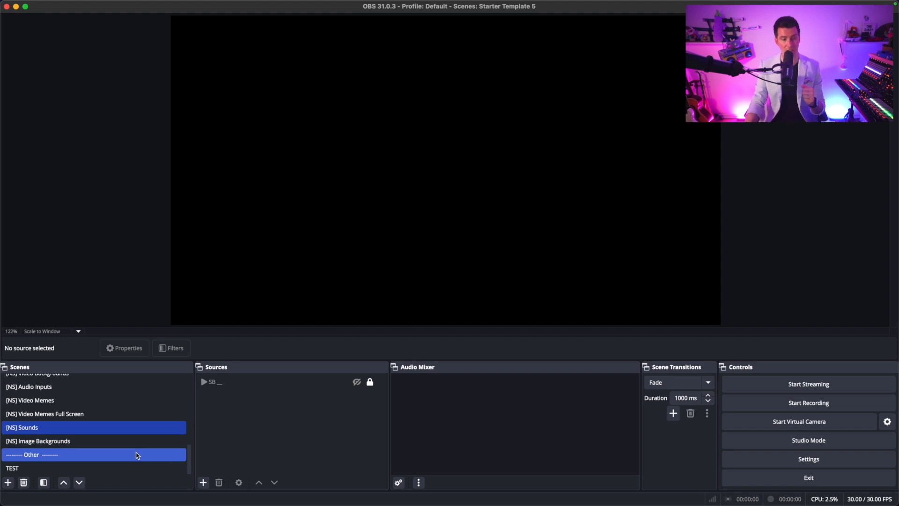
click(138, 455)
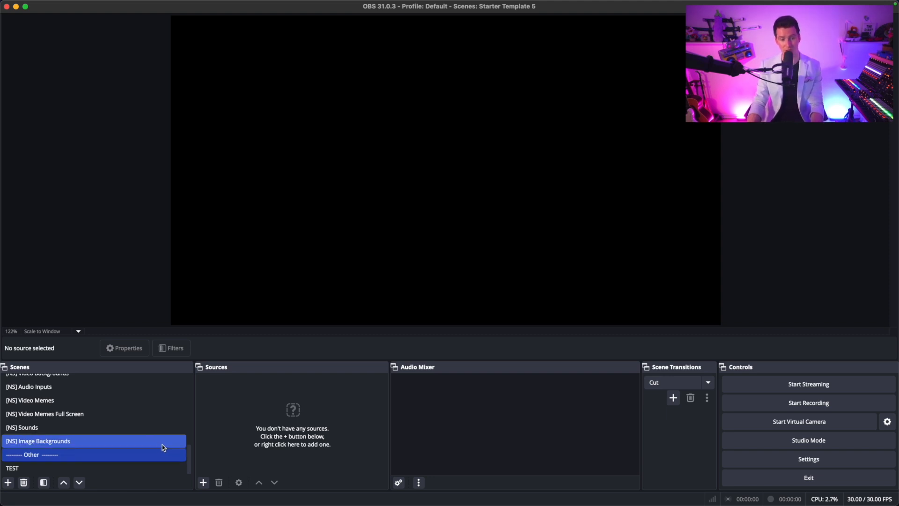
Step: Open the Starting Soon live scene and unlock its nested [NS] Cam Box source
scroll(162, 450, up, 5)
click(164, 439)
click(163, 411)
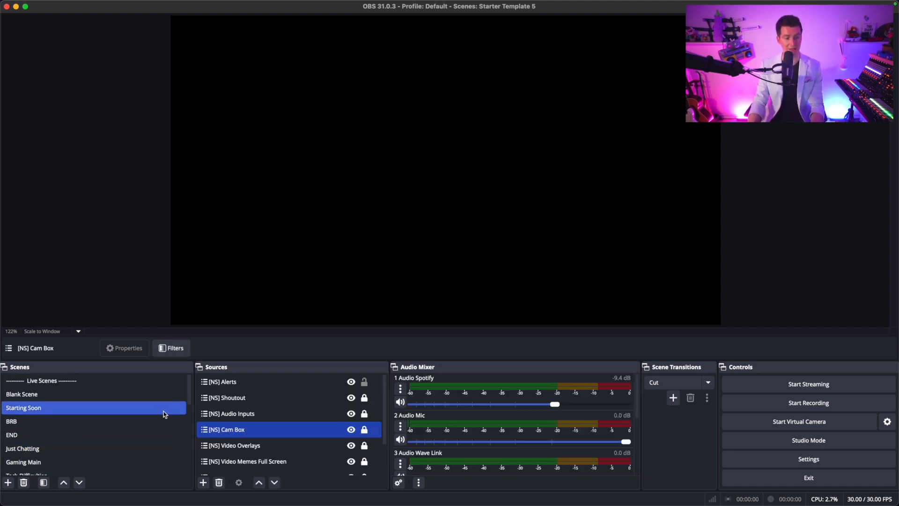
click(365, 429)
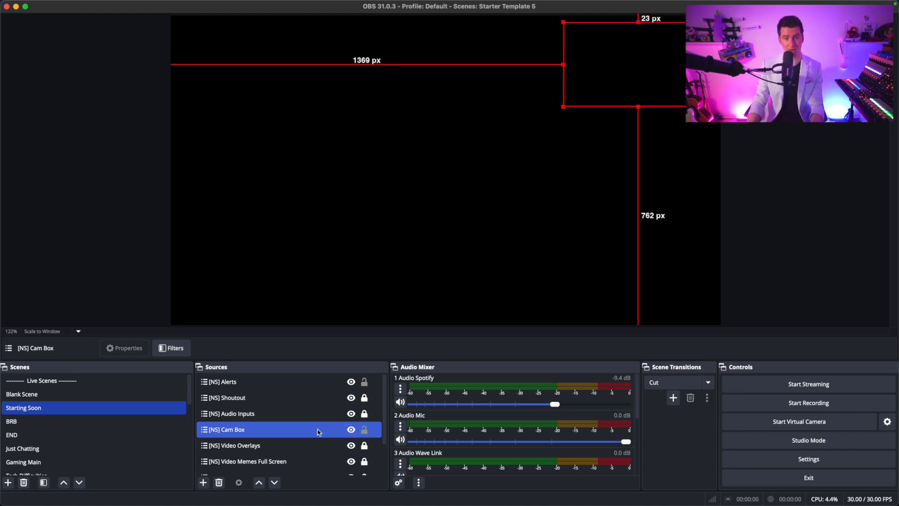
Step: Enlarge the [NS] Cam Box slightly and move it to the canvas's upper-left corner, about 21 px from the left edge and 19 px from the top
drag(578, 98, 556, 113)
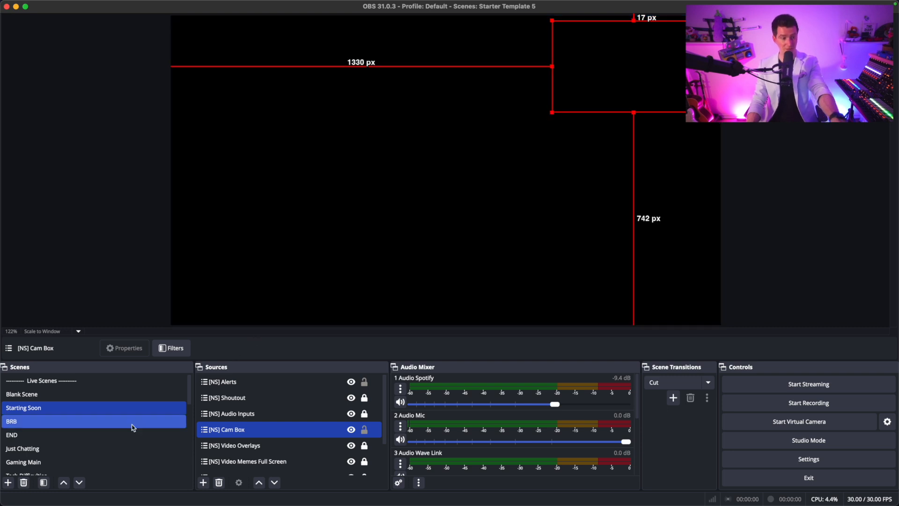
scroll(126, 426, down, 5)
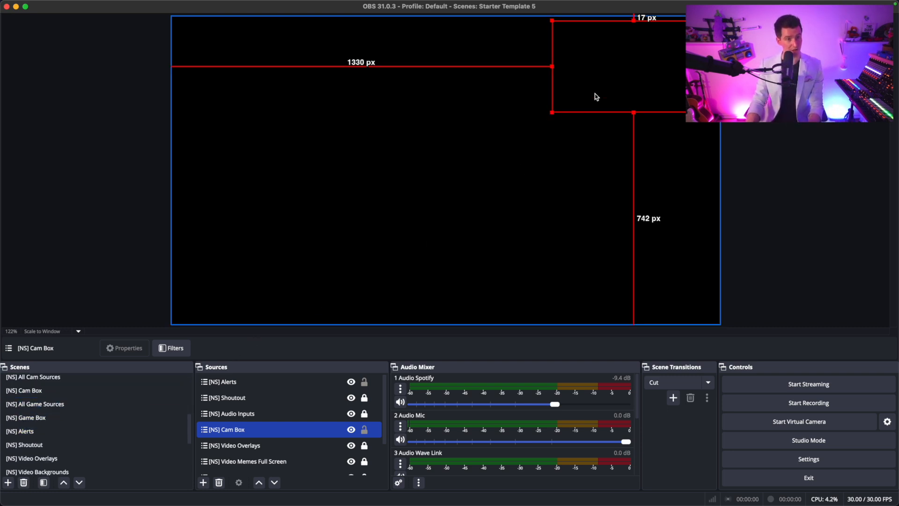
drag(594, 94, 220, 93)
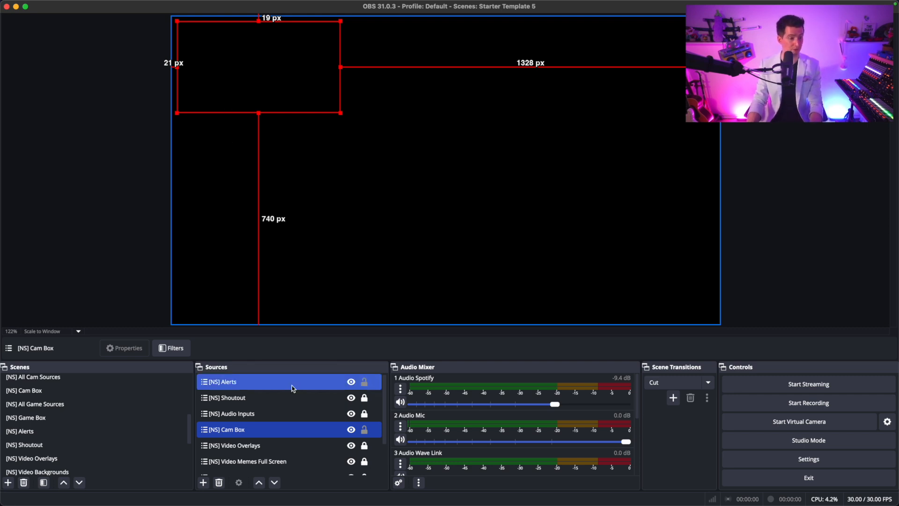
Step: Hide the nested [NS] Audio Inputs source in the Starting Soon scene and show it again
scroll(291, 436, down, 1)
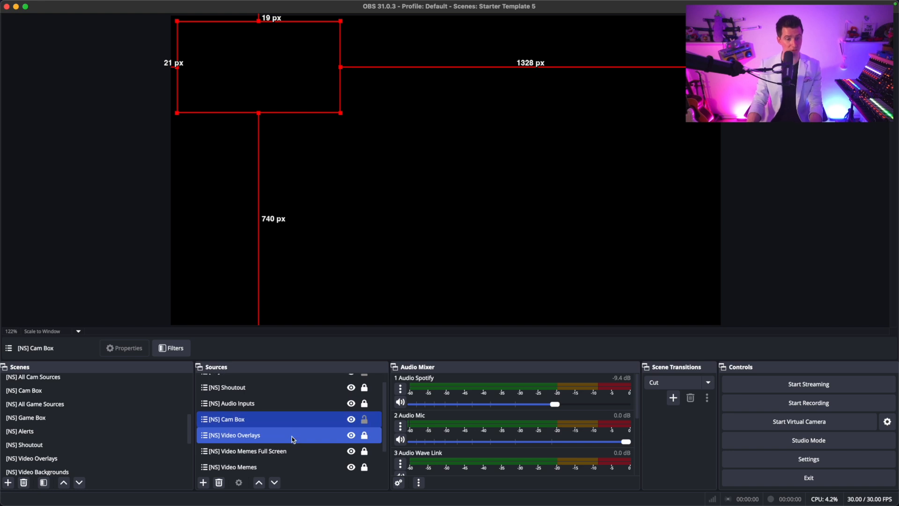
click(294, 410)
click(353, 405)
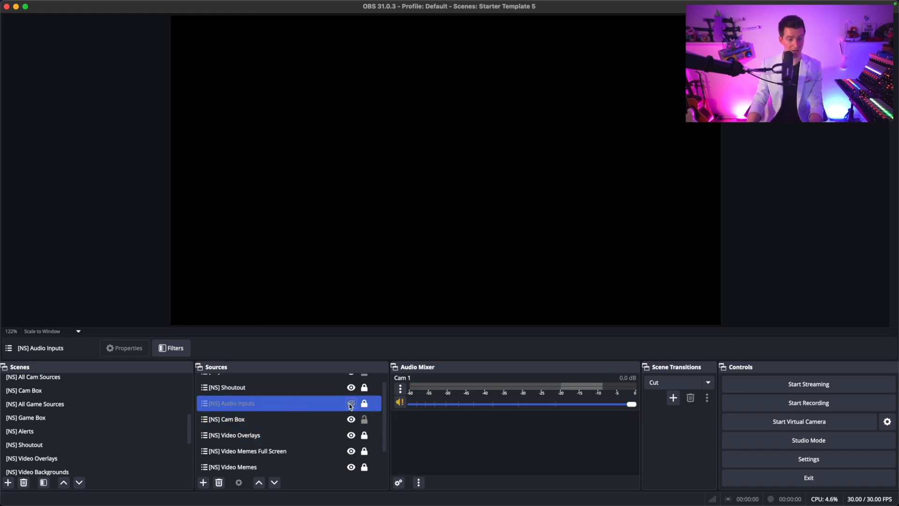
click(351, 404)
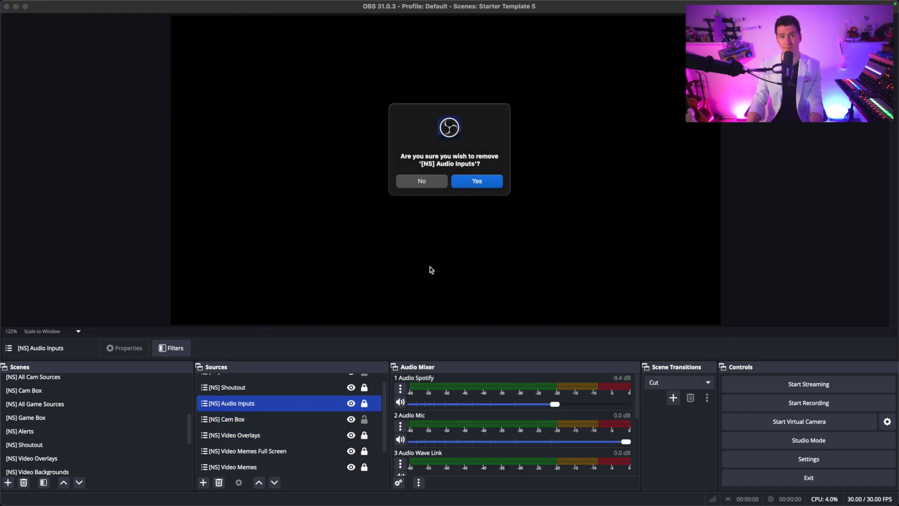